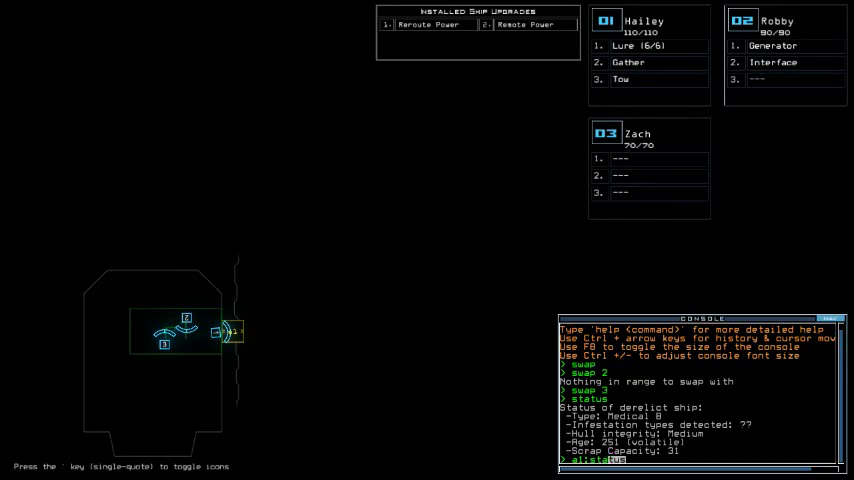
# - Check the derelict's status, power room r2 remotely, and open airlock a1 for drone 1
pyautogui.press('Return')
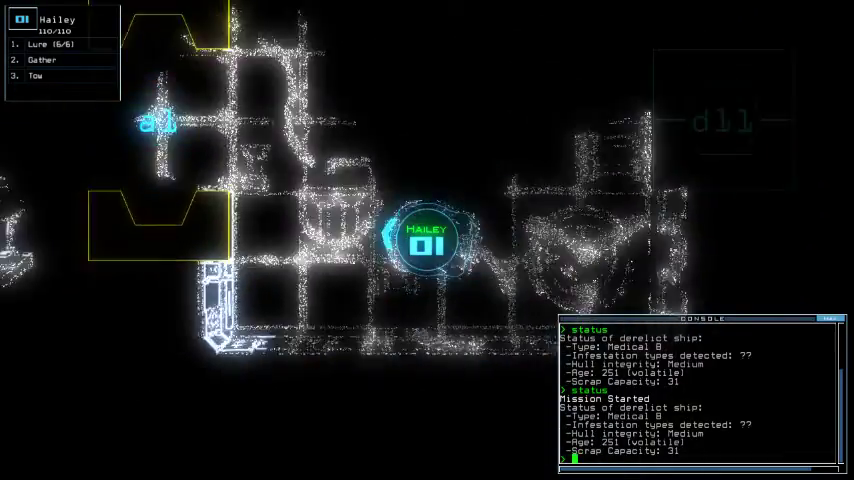
pyautogui.write('remote r2')
pyautogui.press('Return')
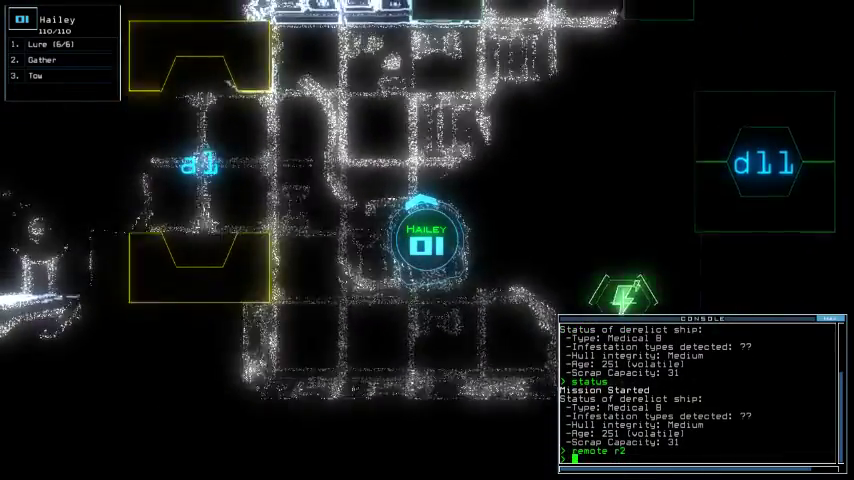
pyautogui.write('a1')
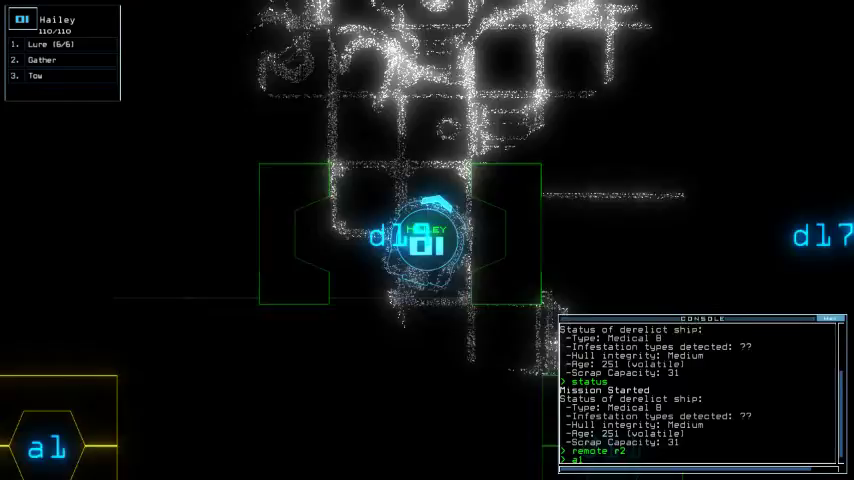
pyautogui.press('Return')
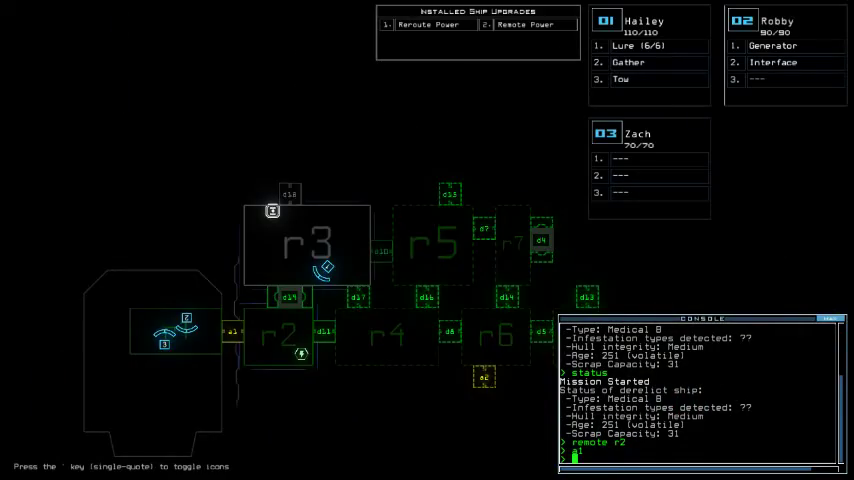
pyautogui.write('d4')
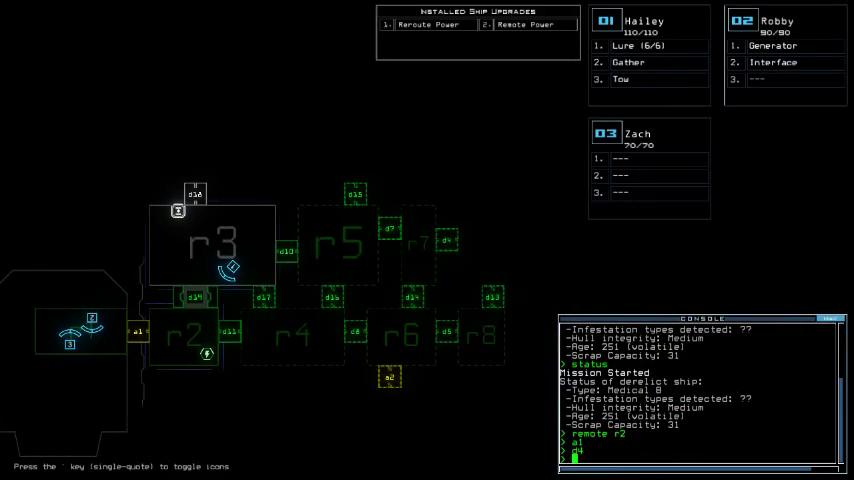
# - Open doors d19 and d10, drop a lure in room r3, and drive drone 1 onward
pyautogui.press('Return')
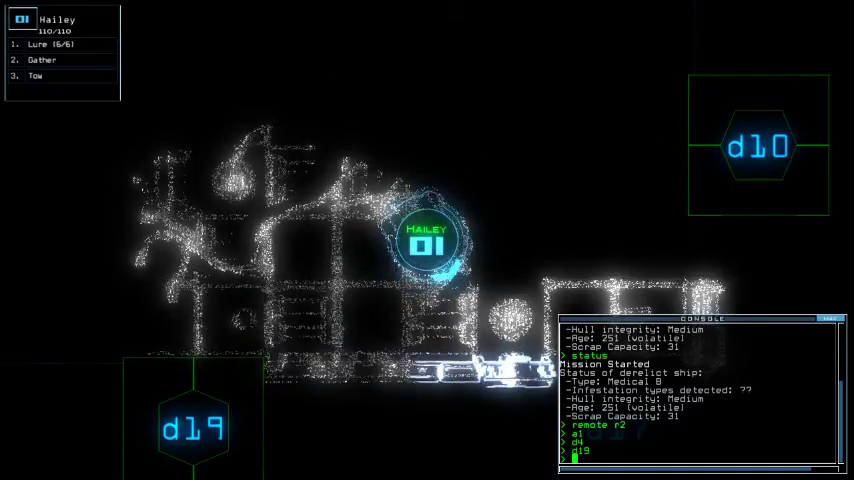
pyautogui.write('lure')
pyautogui.press('Return')
pyautogui.write('d10')
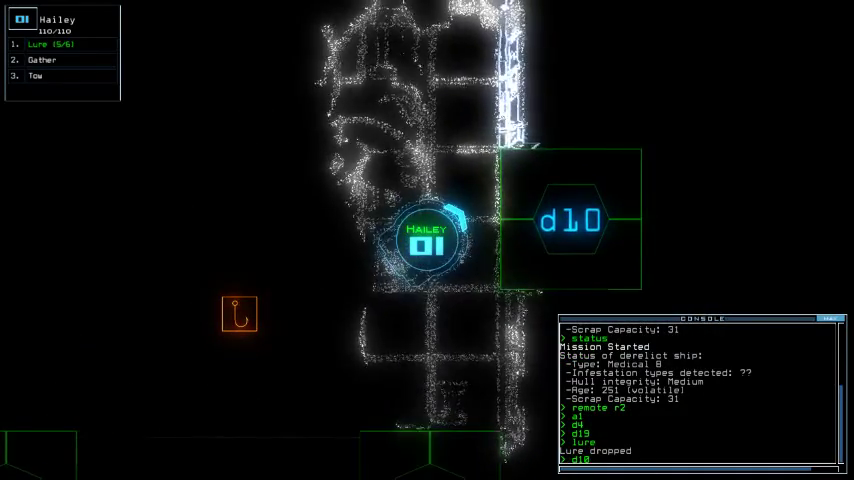
pyautogui.press('Return')
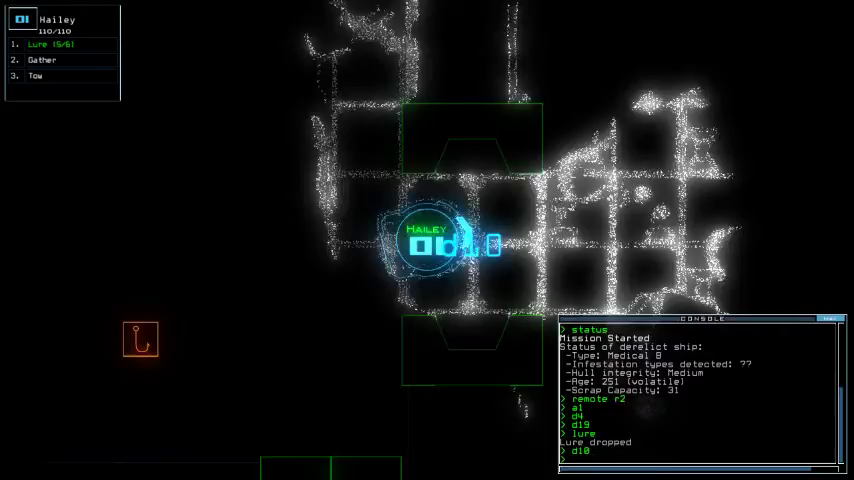
pyautogui.press('Right')
pyautogui.press('Up')
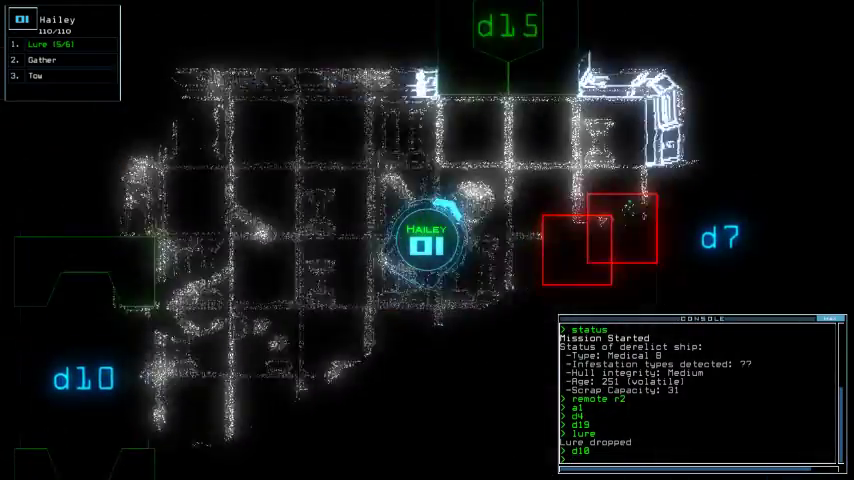
# - Steer drone 1 back to door d10, reissue the d10 command, and check the schematic
pyautogui.press('Left')
pyautogui.press('Down')
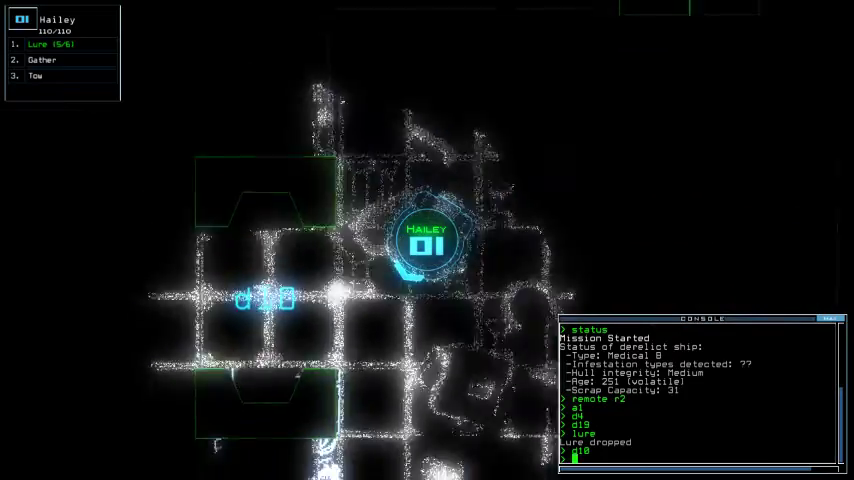
pyautogui.press('Left')
pyautogui.write('d10')
pyautogui.press('Return')
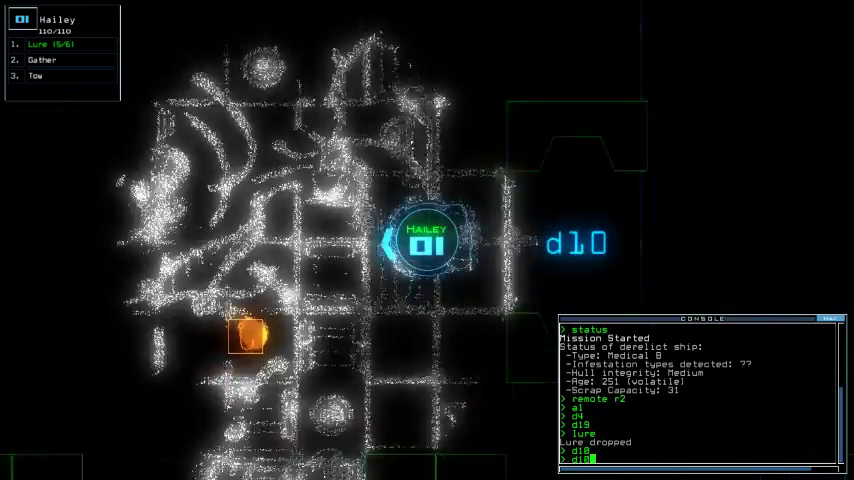
pyautogui.press('Tab')
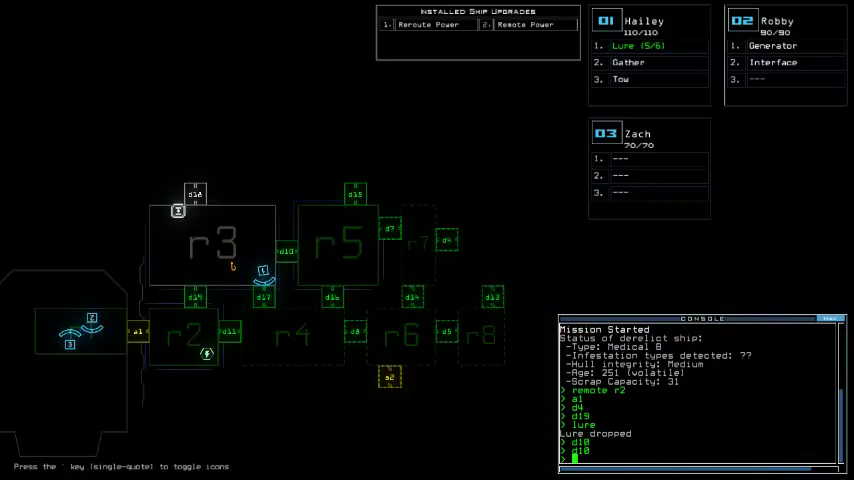
pyautogui.press('Tab')
pyautogui.write('d')
# - Open door d17 and drive drone 1 through it into room r4
pyautogui.press('Return')
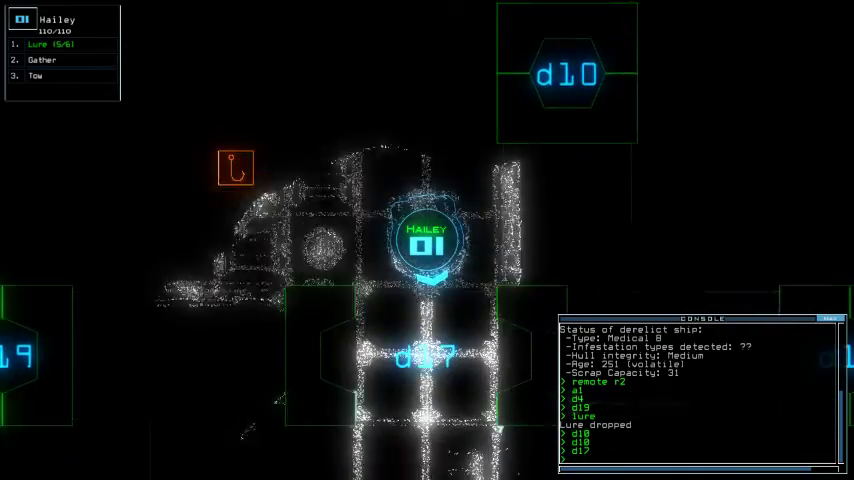
pyautogui.press('Down')
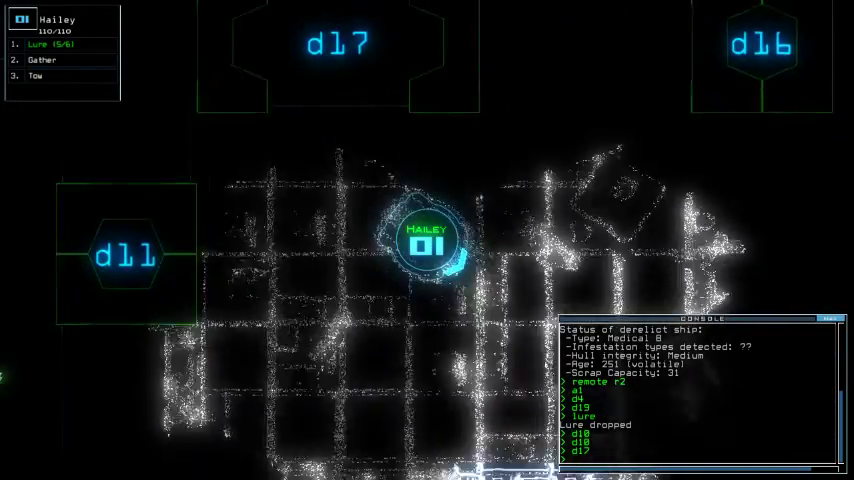
pyautogui.press('Right')
pyautogui.press('Up')
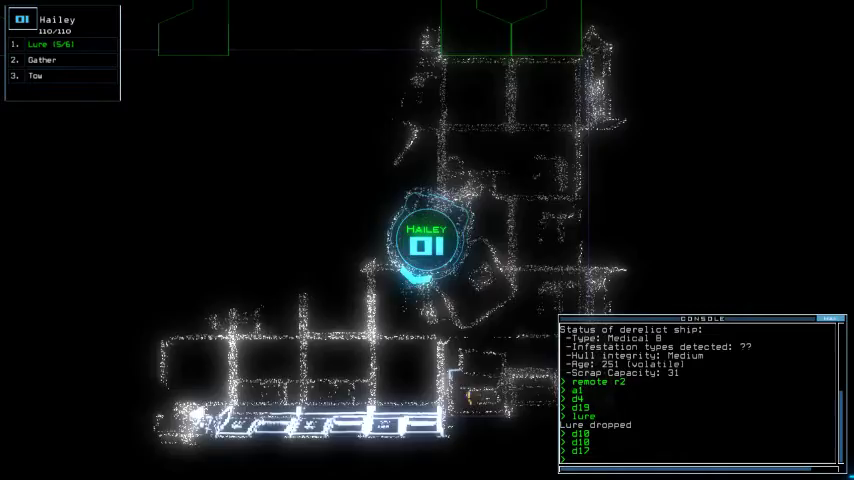
pyautogui.press('Left')
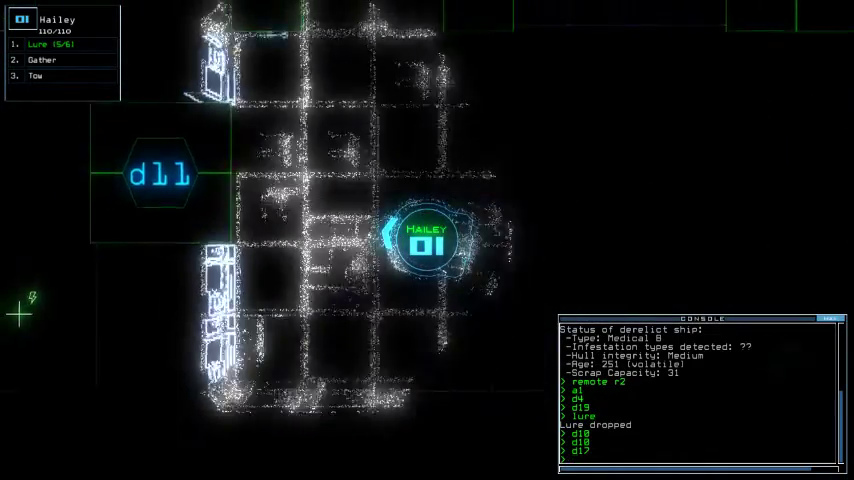
pyautogui.press('Tab')
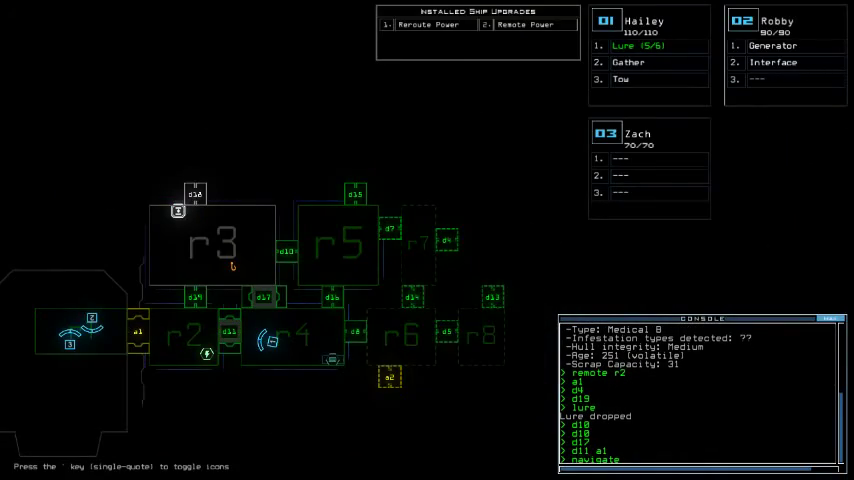
# - Send drone 2 to drone 1's location and have drone 1 pick up the dropped lure
pyautogui.press('Return')
pyautogui.press('Tab')
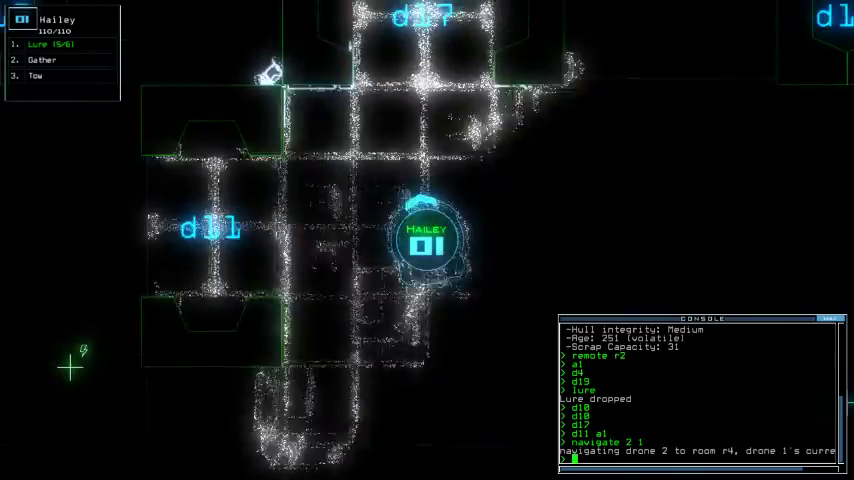
pyautogui.press('Up')
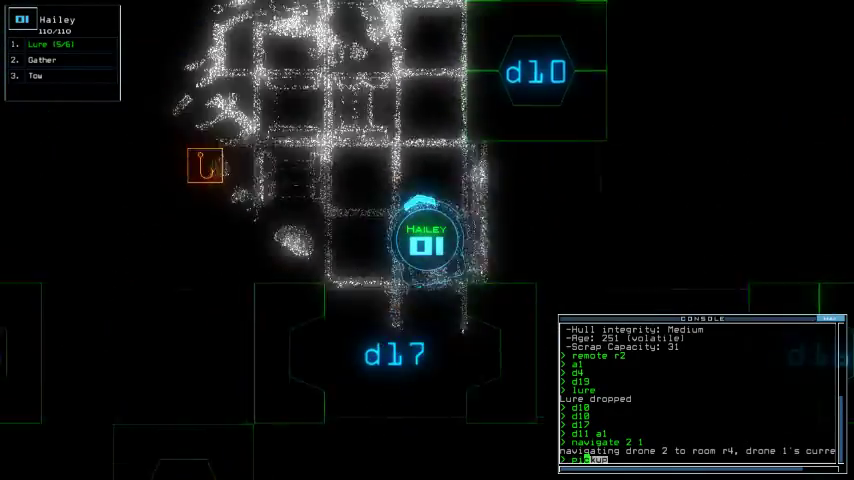
pyautogui.press('Left')
pyautogui.write('pickup')
pyautogui.press('Return')
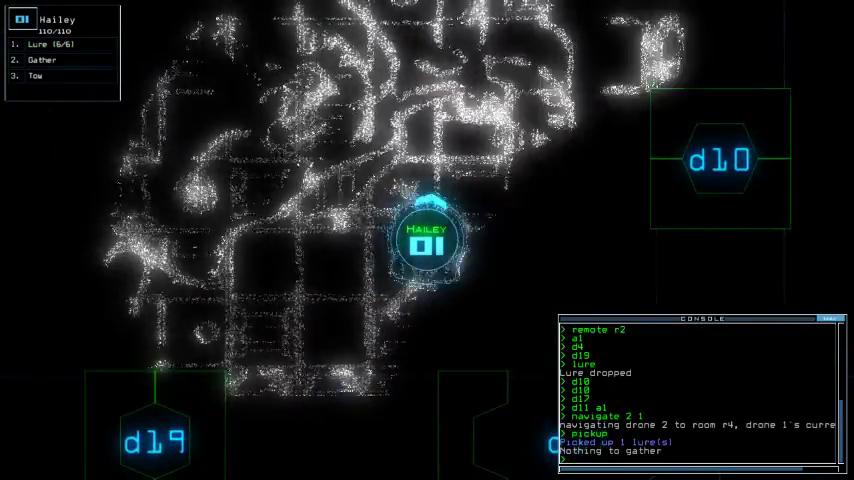
# - Drive drone 1 back past door d17 and scan the ship from drone 2's interface
pyautogui.press('Right')
pyautogui.press('Down')
pyautogui.press('Down')
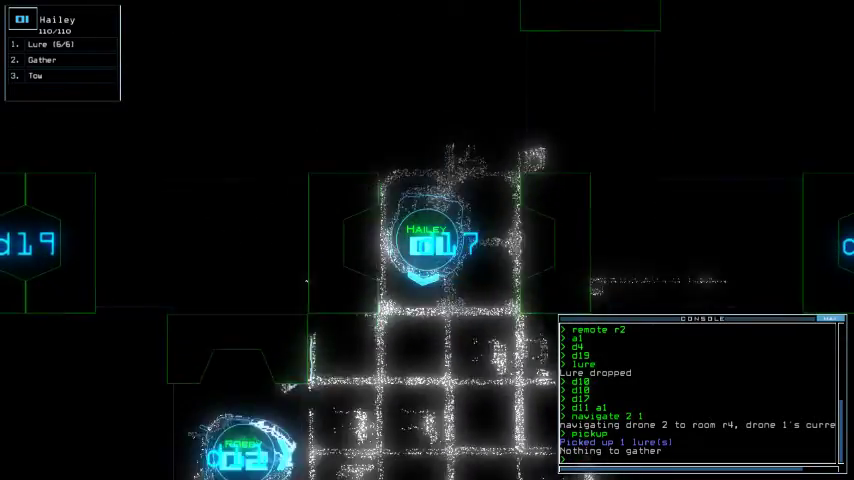
pyautogui.press('Right')
pyautogui.write('int')
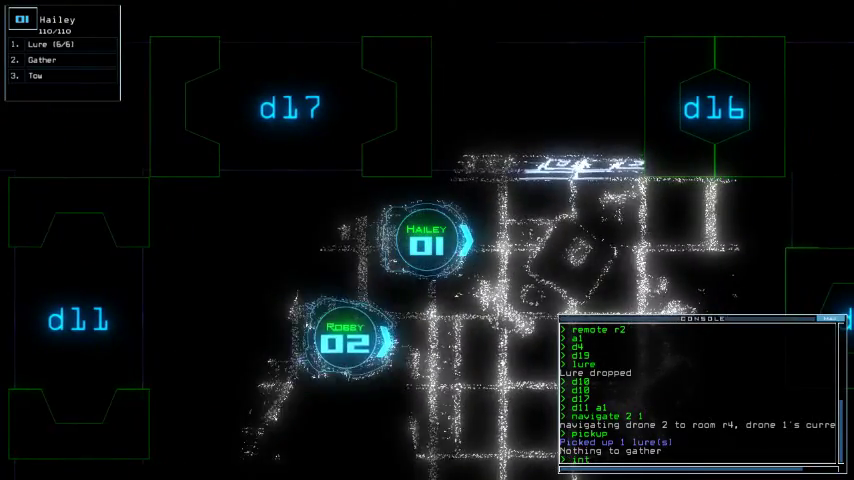
pyautogui.write('erface 2')
pyautogui.press('Return')
pyautogui.press('Tab')
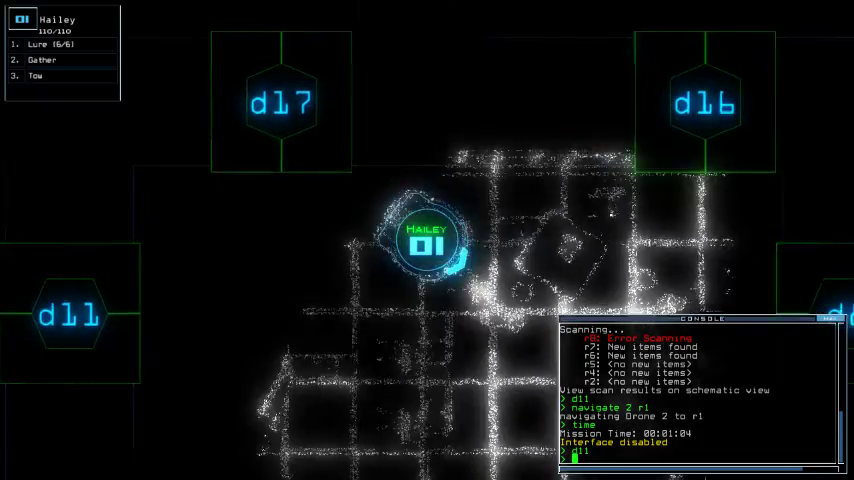
pyautogui.write('lure')
# - Drop a lure, open door d8, and gather scrap with drone 1
pyautogui.press('Return')
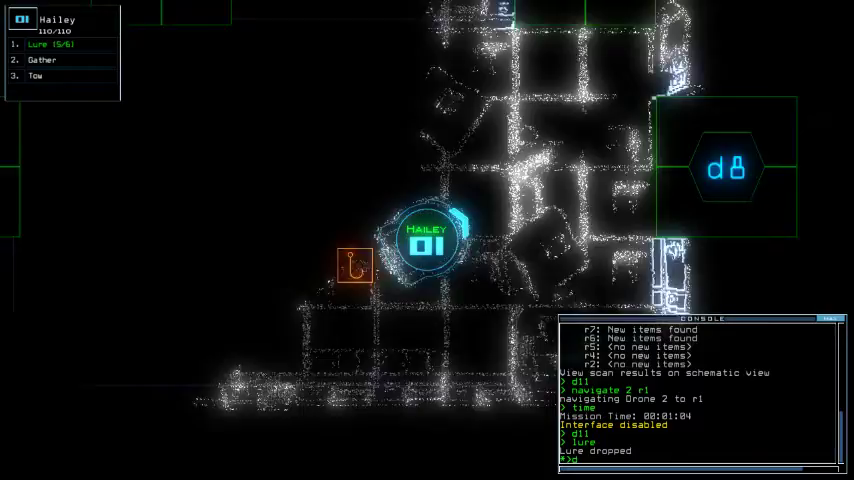
pyautogui.write('d8')
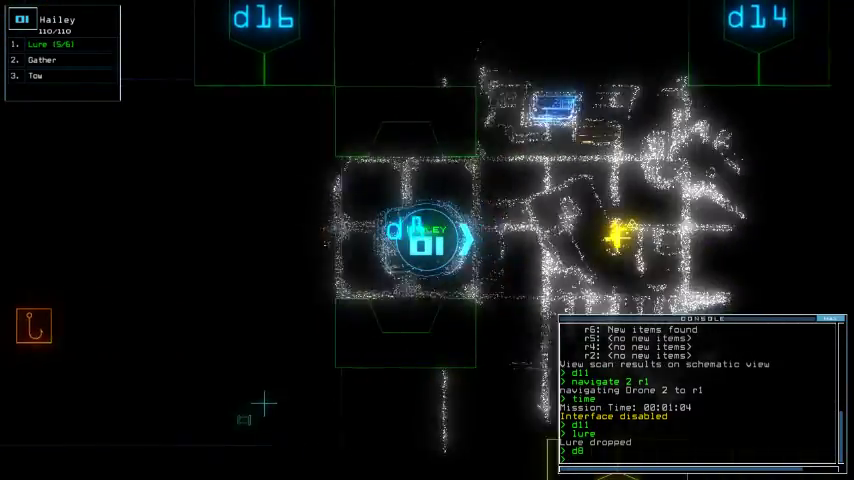
pyautogui.press('Return')
pyautogui.write('g')
pyautogui.press('Return')
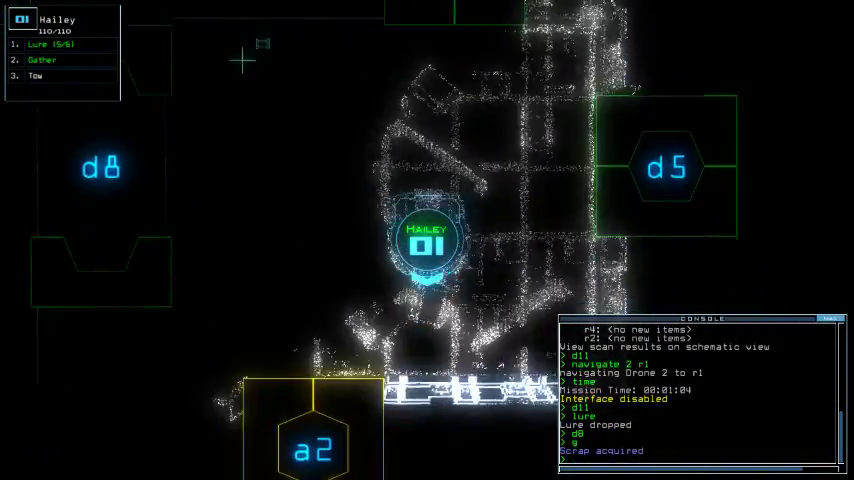
pyautogui.write('lure')
# - Drop another lure, check the ship map, then pick the lure back up
pyautogui.press('Return')
pyautogui.press('Tab')
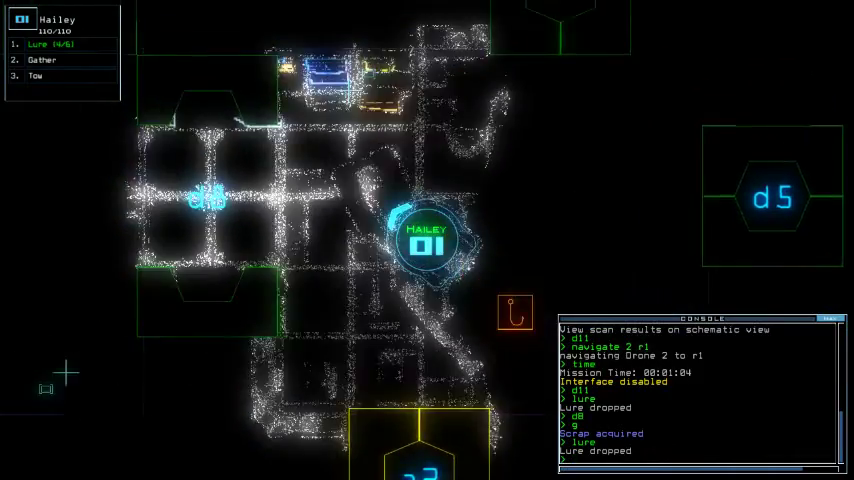
pyautogui.press('Tab')
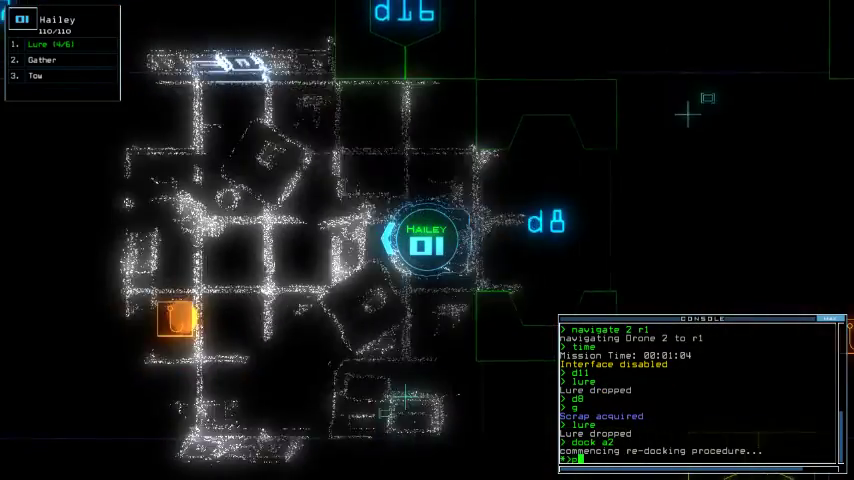
pyautogui.write('pickup')
pyautogui.press('Return')
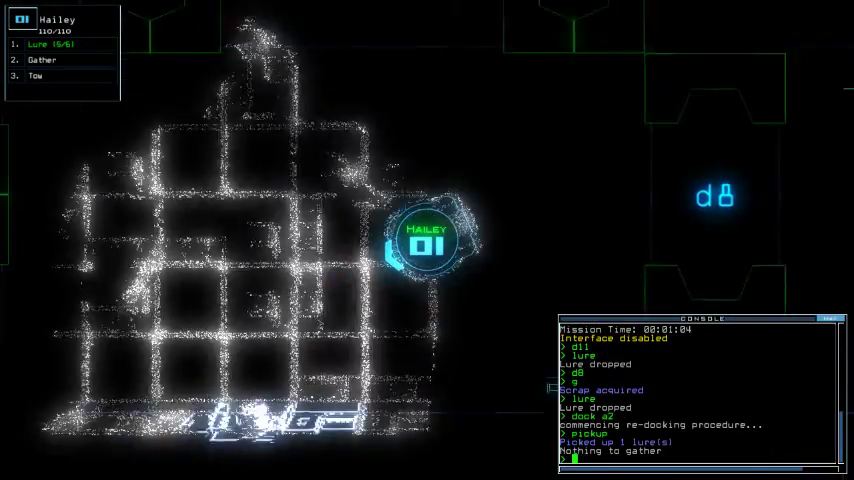
pyautogui.write('d8')
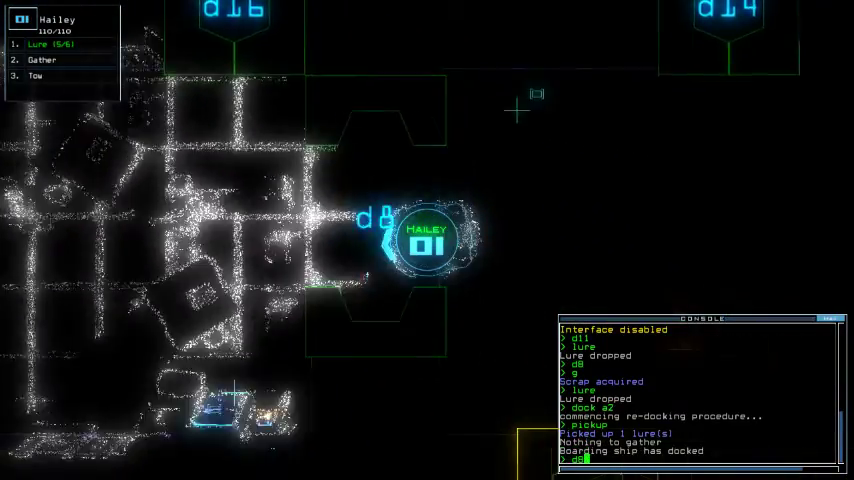
pyautogui.write('14')
# - Open doors d8 and d14 and tow drone Orson through airlock a2 to the boarding ship
pyautogui.press('Return')
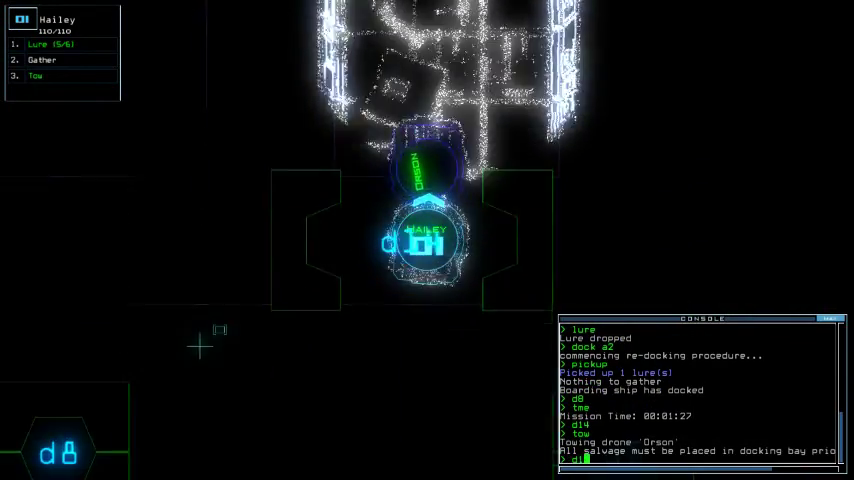
pyautogui.press('Return')
pyautogui.write('a2')
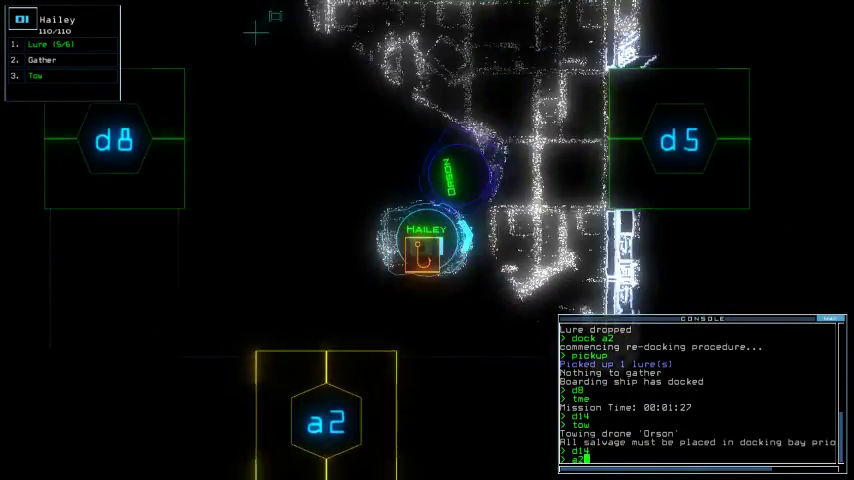
pyautogui.press('Return')
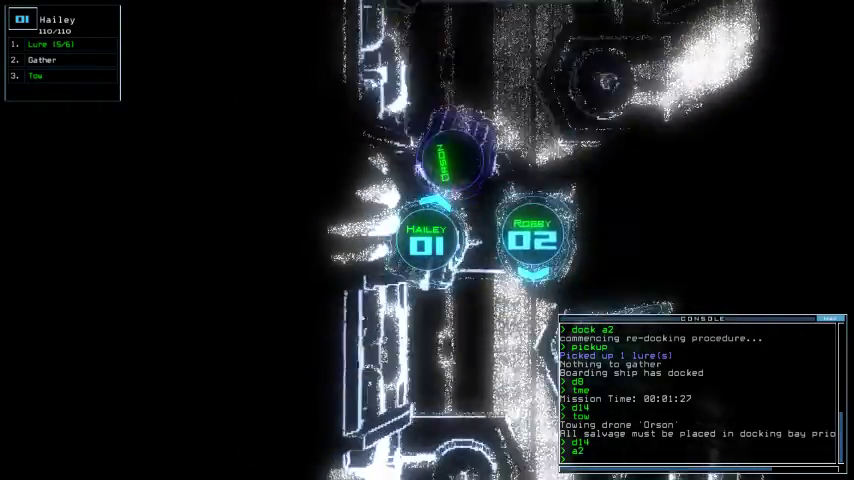
pyautogui.write('towtos')
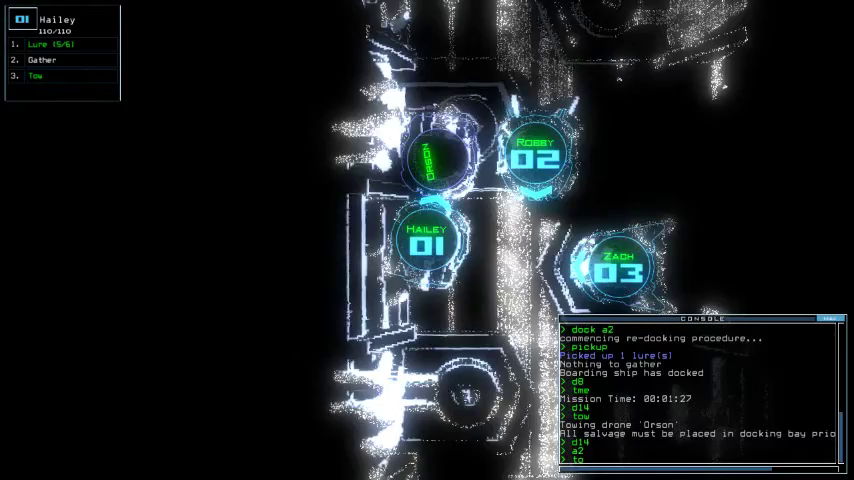
pyautogui.write('wap')
# - Move the Stun module into drone 02's slot via the swap screen
pyautogui.press('Return')
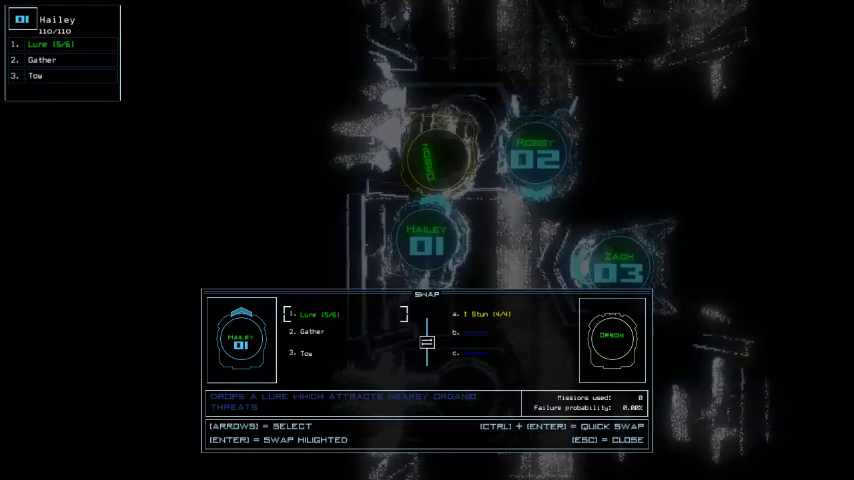
pyautogui.press('Escape')
pyautogui.press('2')
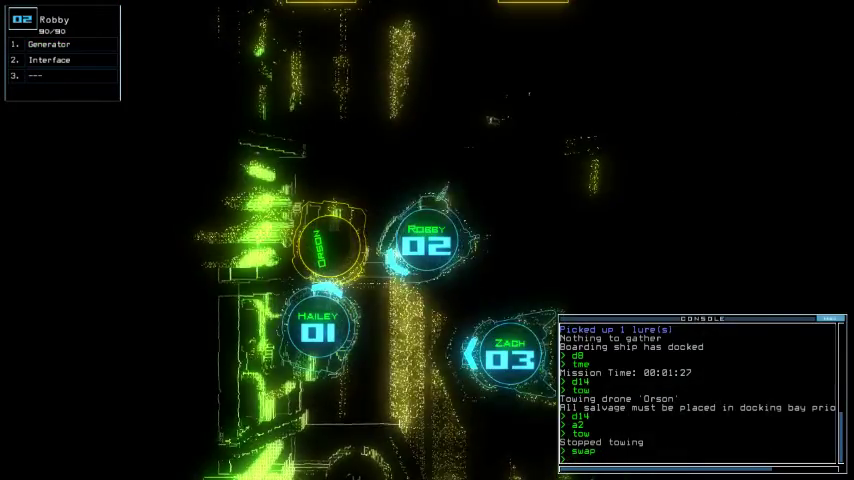
pyautogui.press('Return')
pyautogui.press('Return')
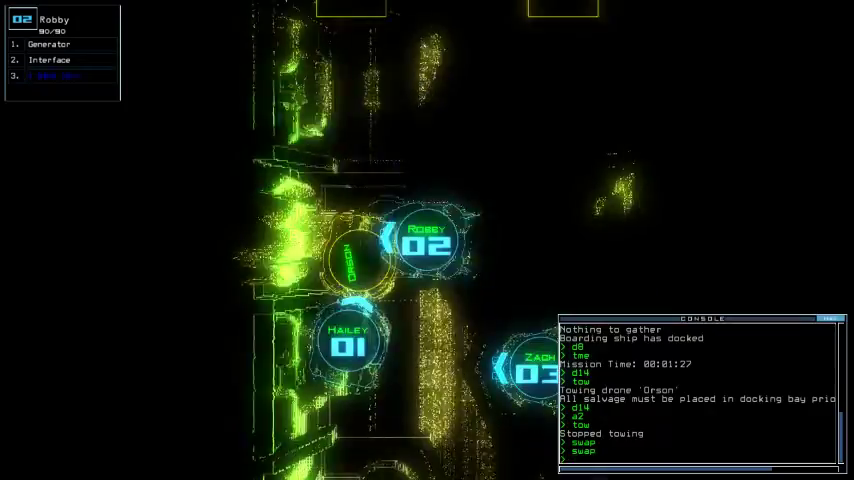
pyautogui.press('1')
# - Move drone 01 ahead and check the mission time, reading 00:02:01
pyautogui.press('Up')
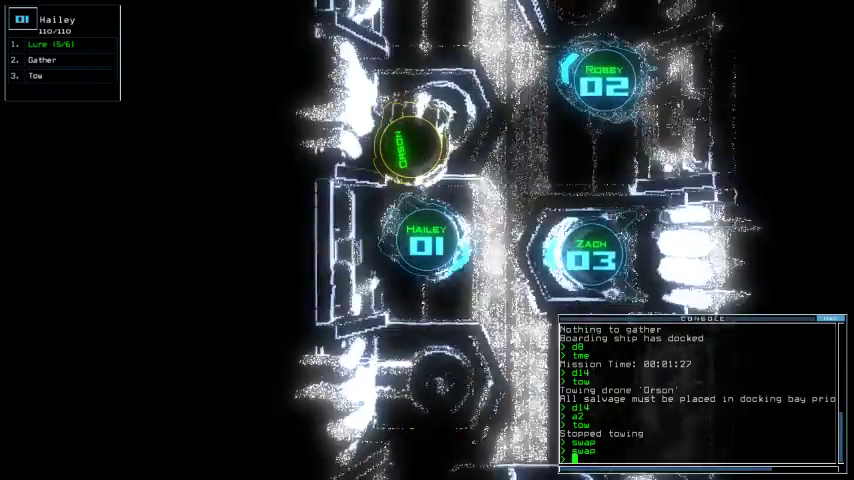
pyautogui.press('Tab')
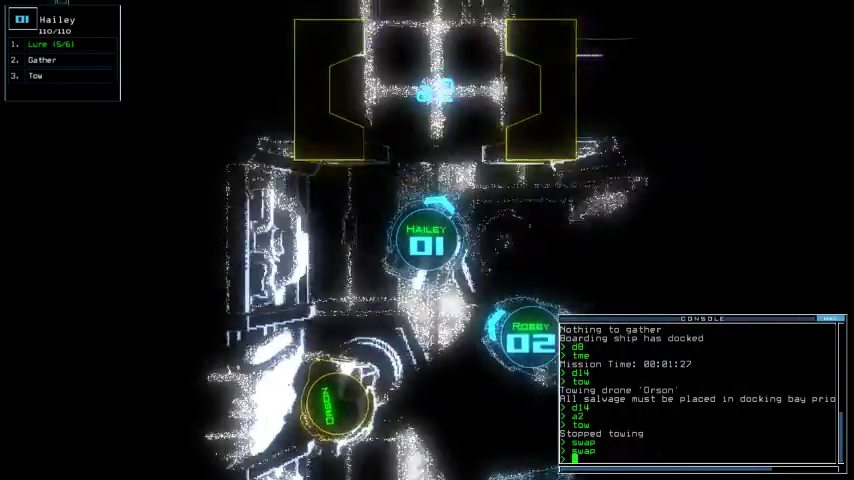
pyautogui.write('time')
pyautogui.press('Return')
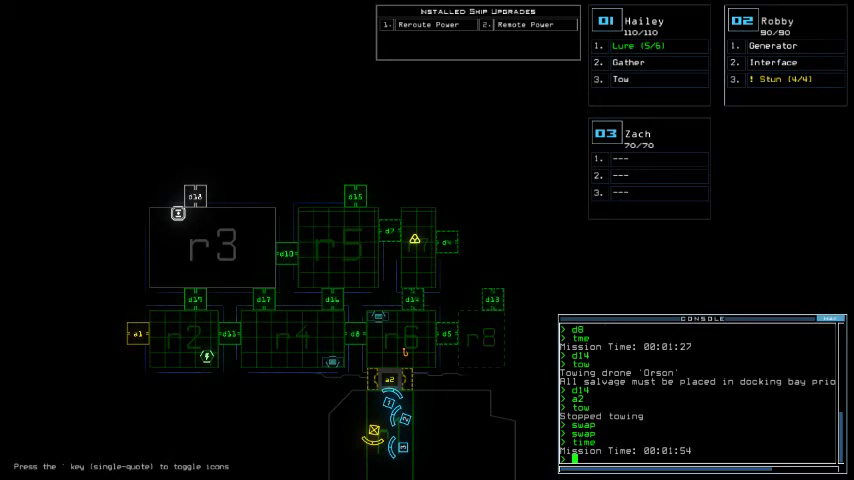
pyautogui.write('time')
pyautogui.press('Return')
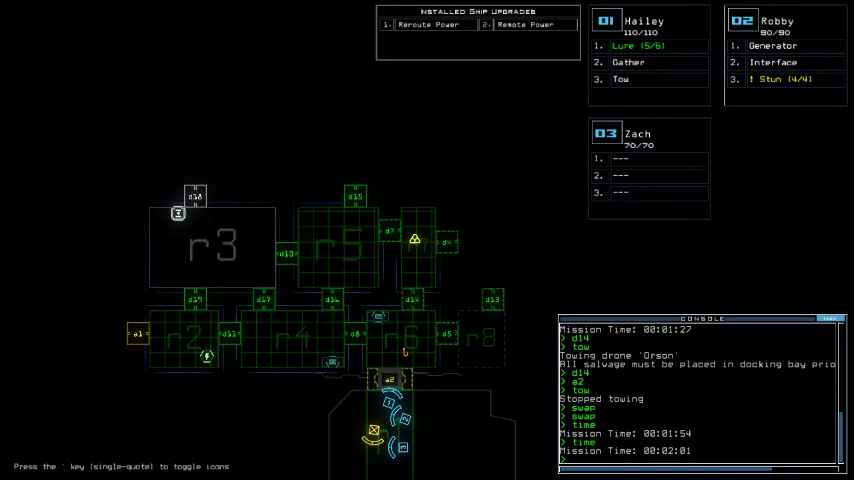
pyautogui.press('Tab')
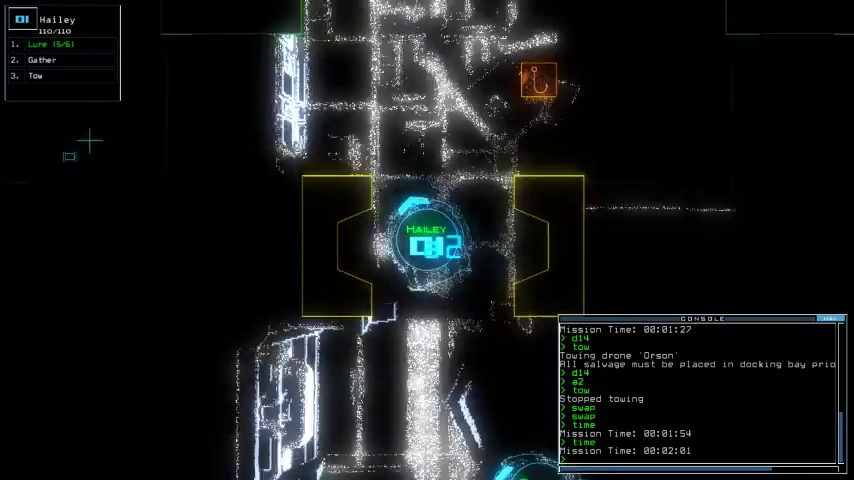
pyautogui.write('a2')
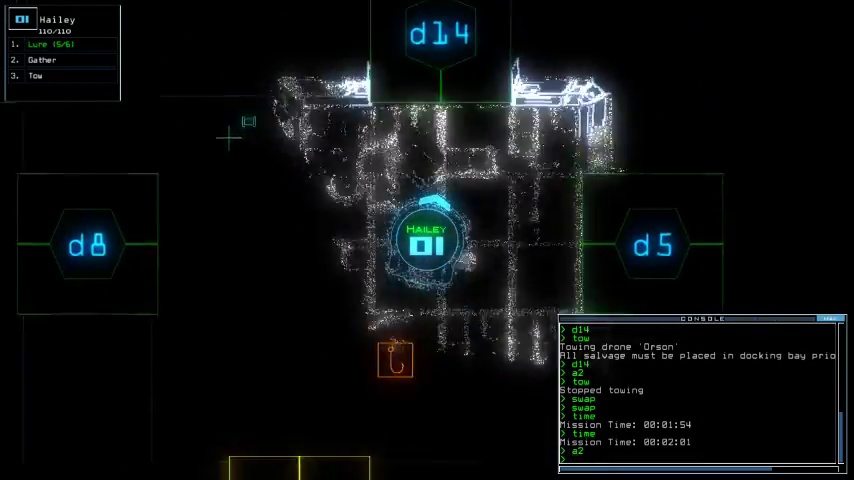
# - Open airlock a2 and door d14 and gather the room's scrap
pyautogui.press('Return')
pyautogui.write('d14')
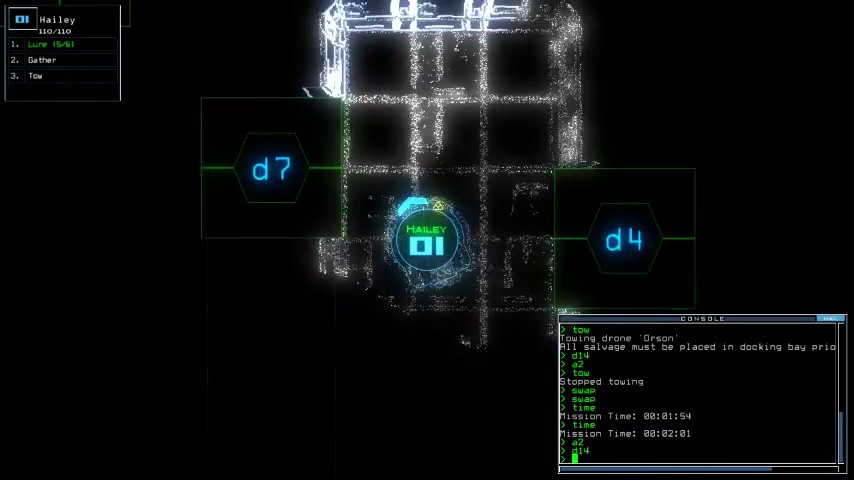
pyautogui.write('g')
pyautogui.press('Return')
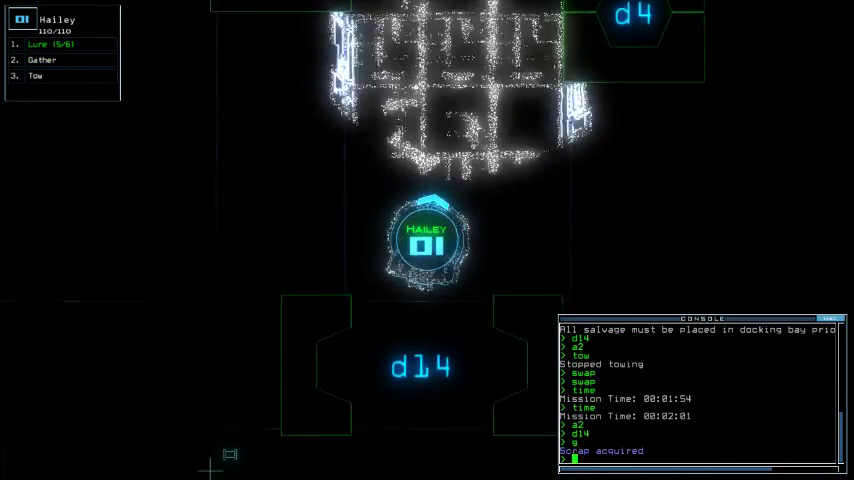
pyautogui.write('4')
pyautogui.press('Return')
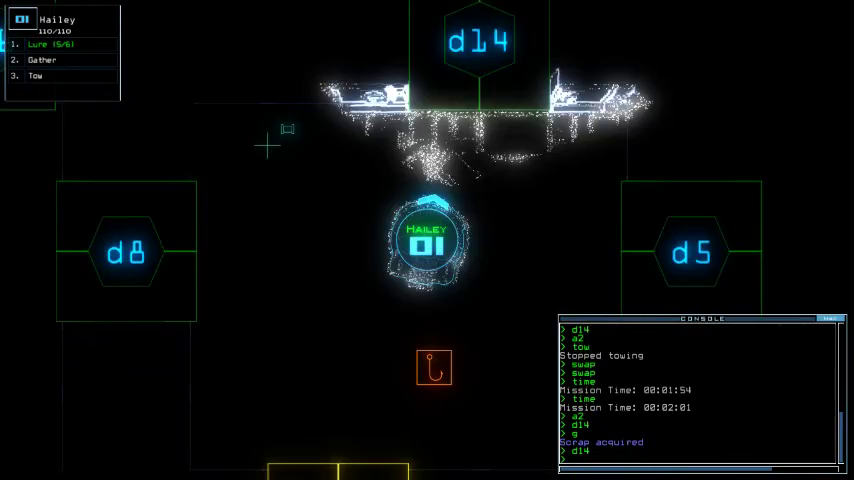
pyautogui.write('d5')
# - Go through door d5 and pick up the lure, restoring 6/6
pyautogui.press('Return')
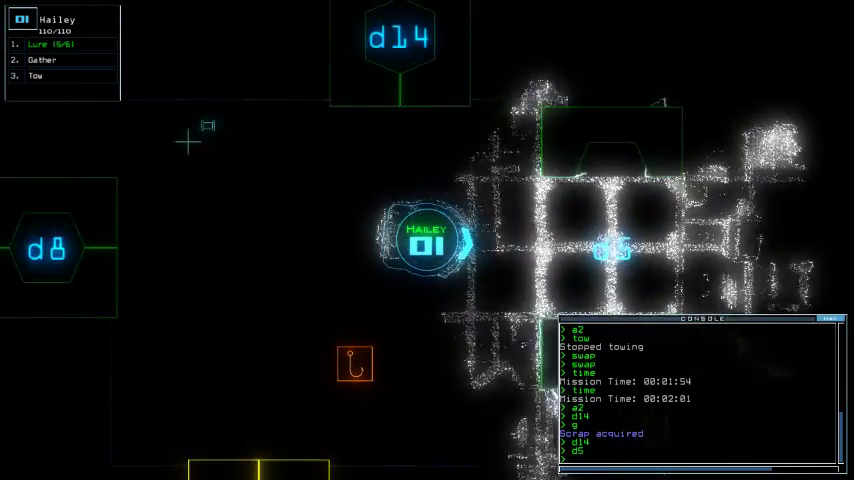
pyautogui.press('Tab')
pyautogui.press('Tab')
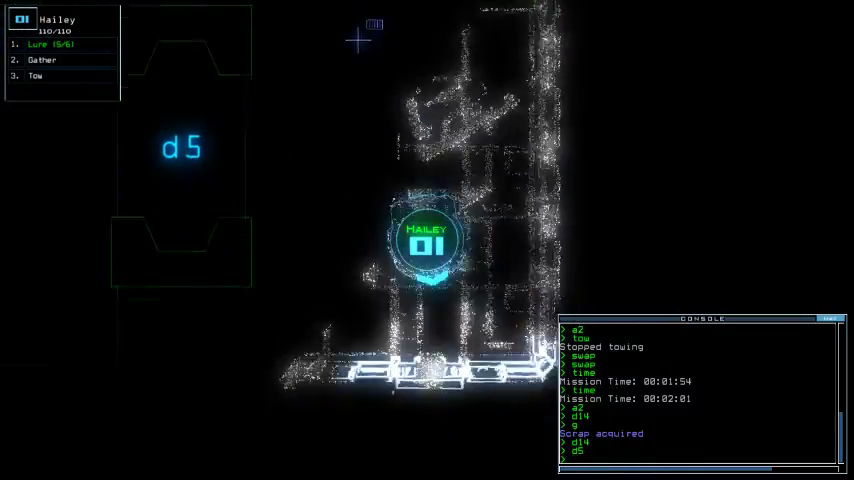
pyautogui.write('d')
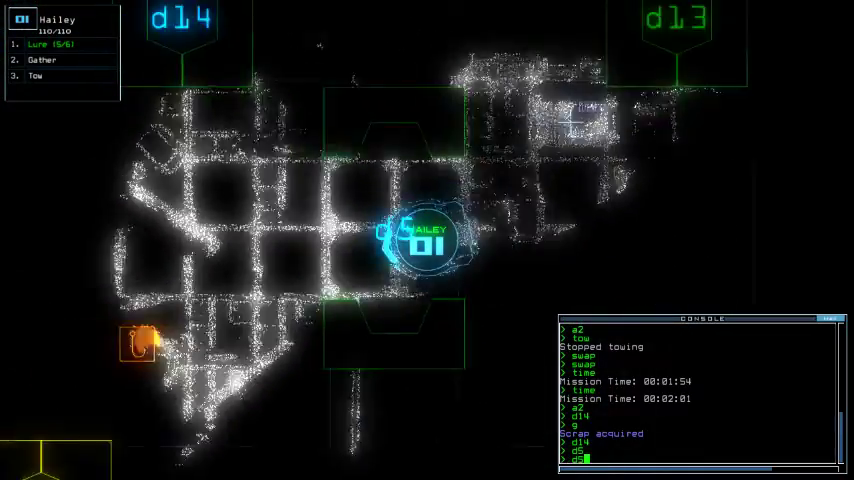
pyautogui.write('5')
pyautogui.press('Return')
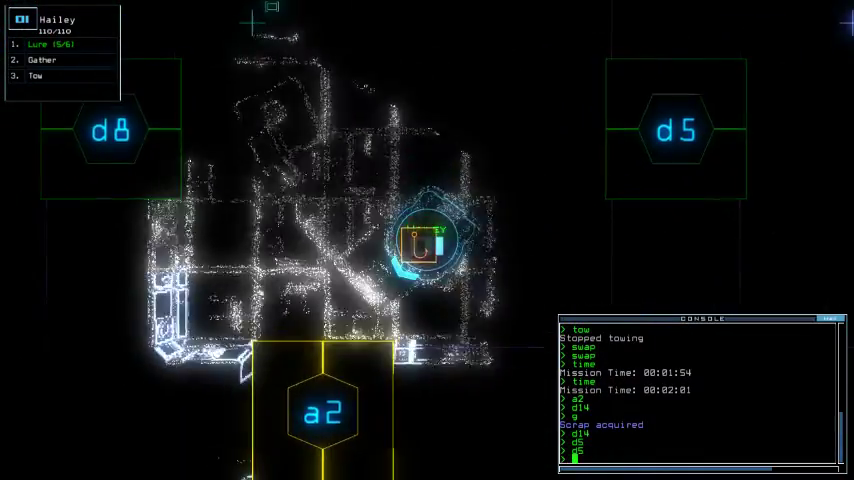
pyautogui.write('pickup')
pyautogui.press('Return')
pyautogui.write('d13')
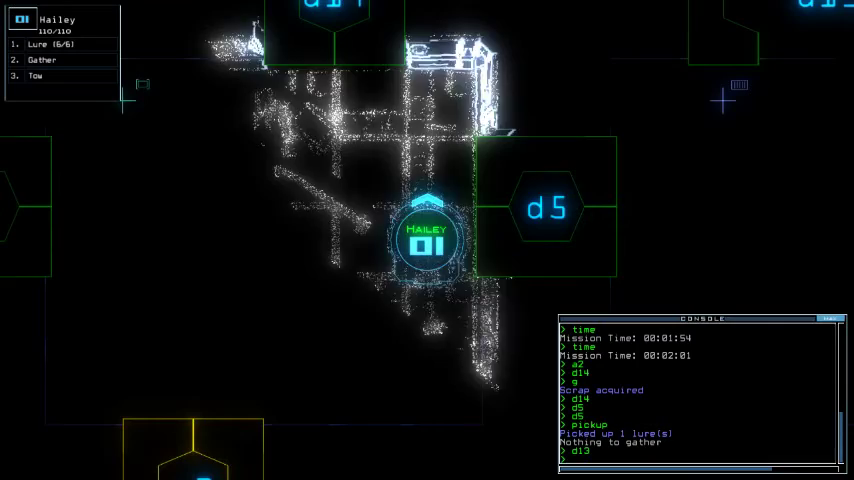
pyautogui.write('ime')
# - Check the mission time and ship map, then open door d14
pyautogui.press('Return')
pyautogui.press('Tab')
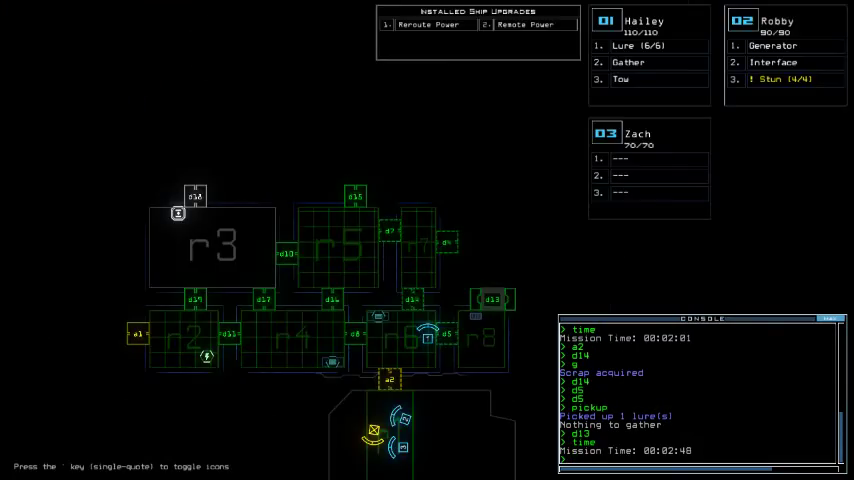
pyautogui.press('Tab')
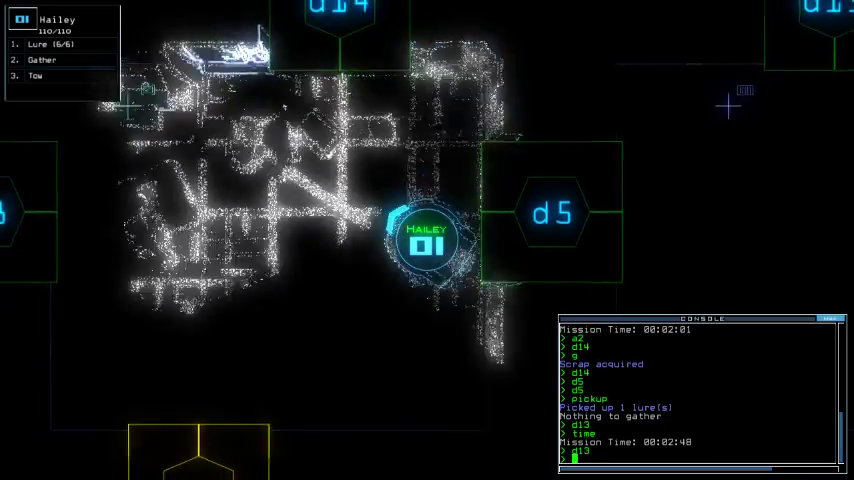
pyautogui.write('d14')
pyautogui.press('Return')
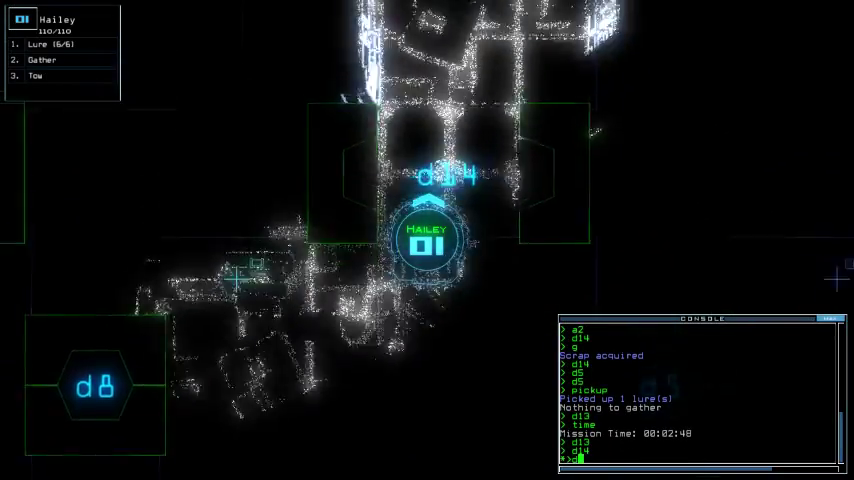
pyautogui.write('d14')
pyautogui.press('Return')
pyautogui.write('lure')
# - Drop a lure near d14, drive Hailey through door d4, and gather scrap
pyautogui.press('Return')
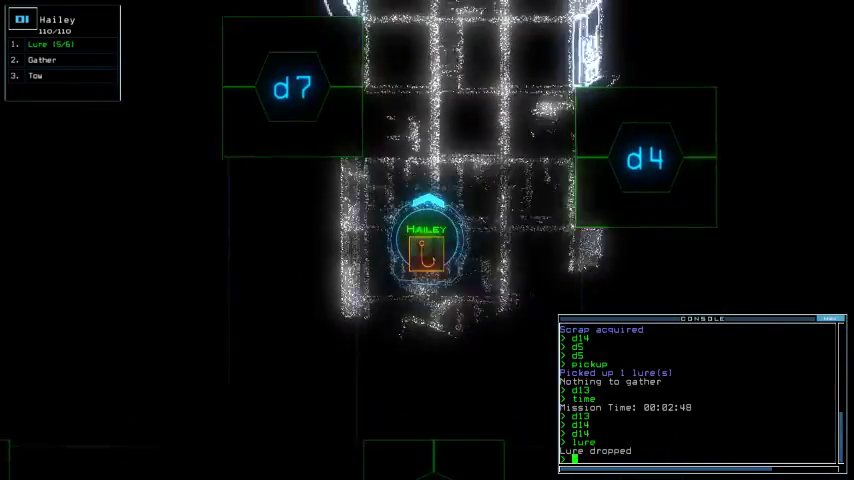
pyautogui.write('d4')
pyautogui.press('Return')
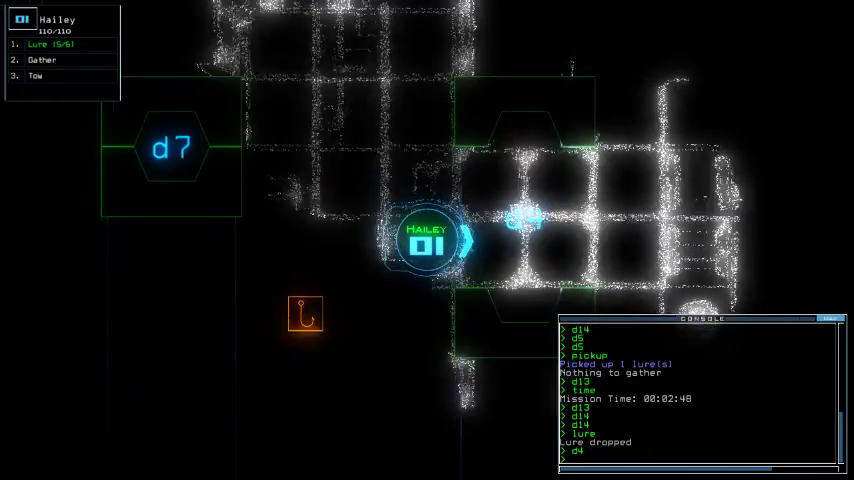
pyautogui.press('Right')
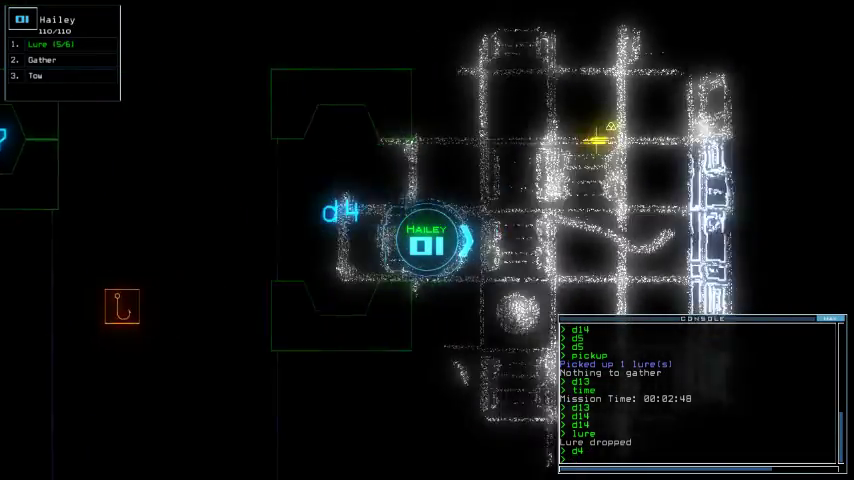
pyautogui.press('Up')
pyautogui.write('g')
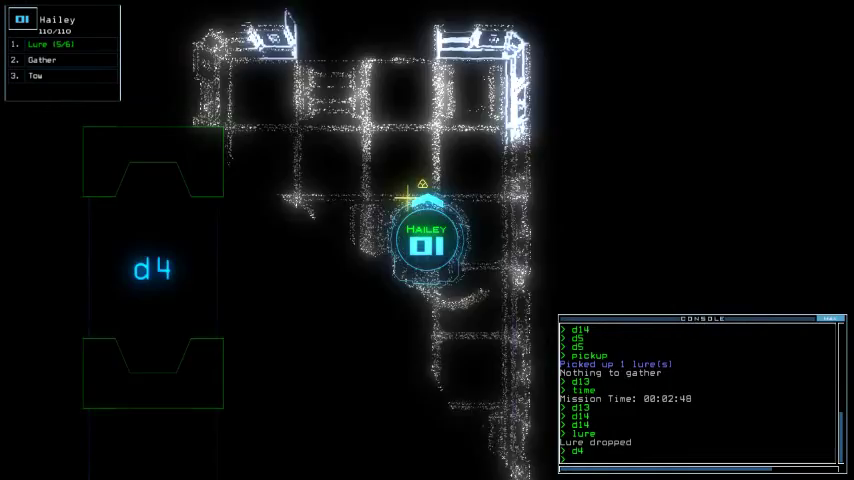
pyautogui.press('Return')
pyautogui.write('d')
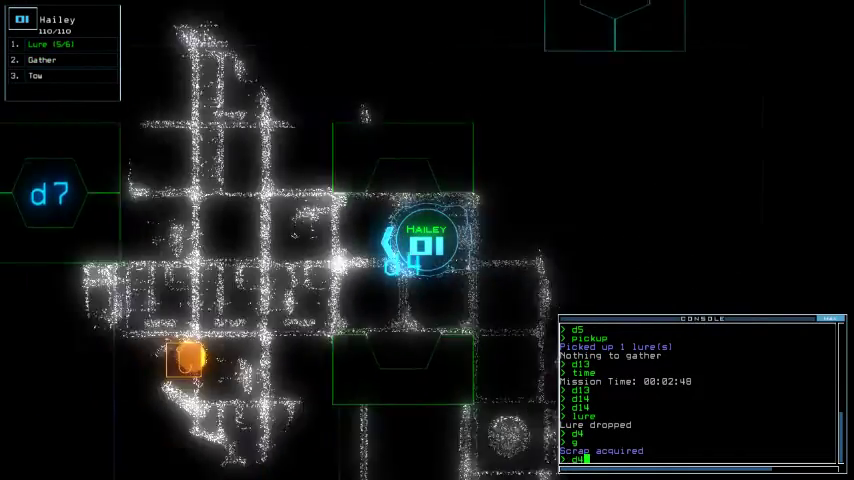
pyautogui.write('4')
# - Operate door d4 again and open door d7, checking the ship map
pyautogui.press('Return')
pyautogui.press('Tab')
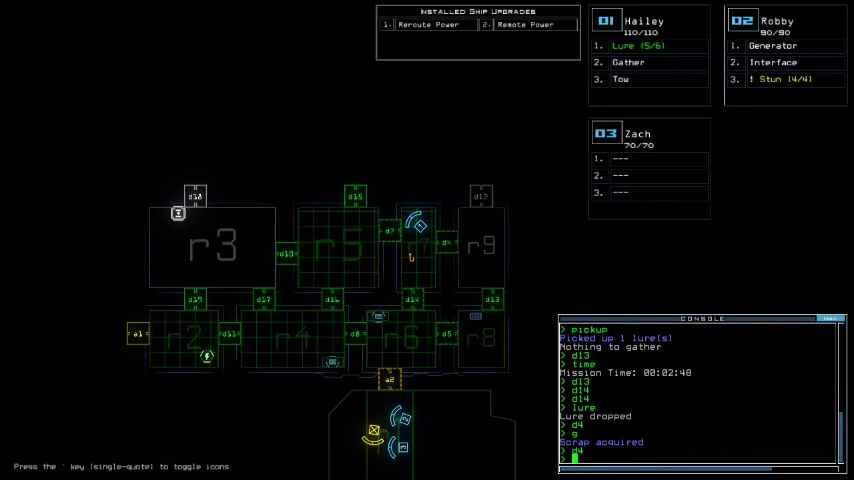
pyautogui.press('Tab')
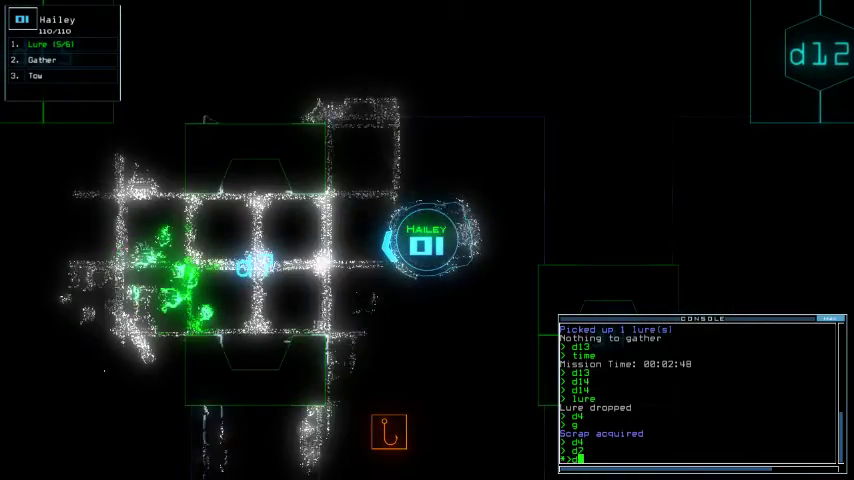
pyautogui.write('7')
pyautogui.press('Return')
pyautogui.press('Tab')
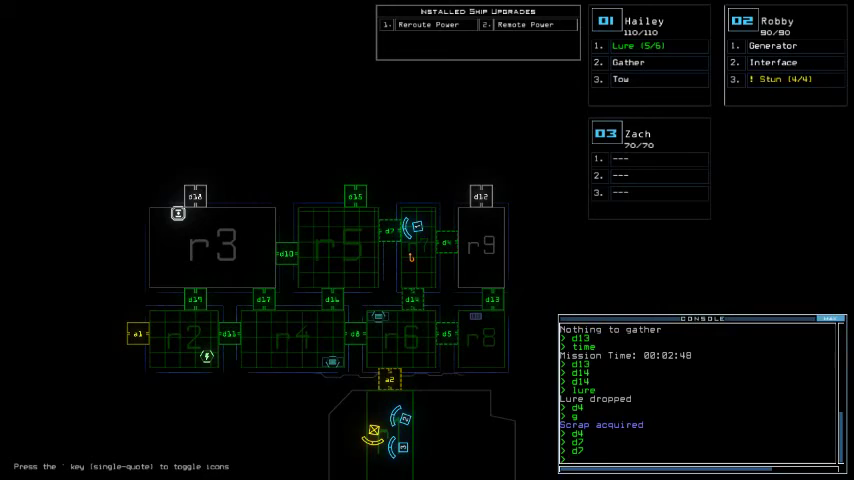
# - Have Hailey pick up the lure back to 6/6 and open door d14
pyautogui.press('Tab')
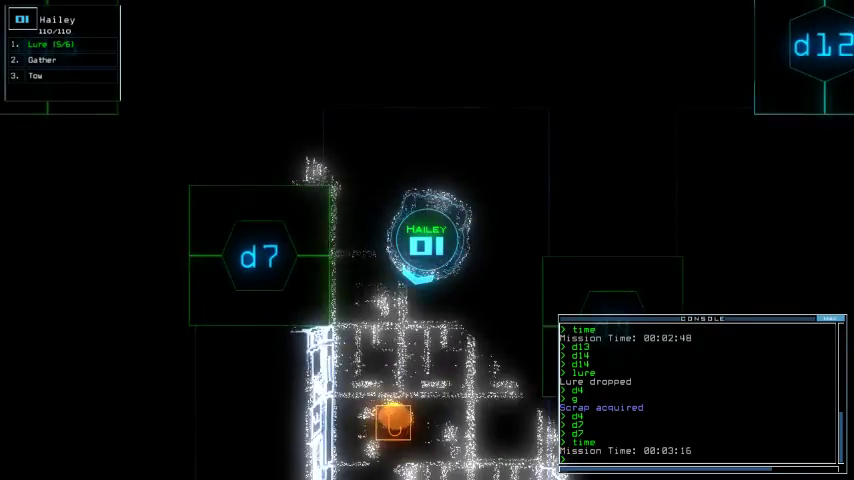
pyautogui.write('1')
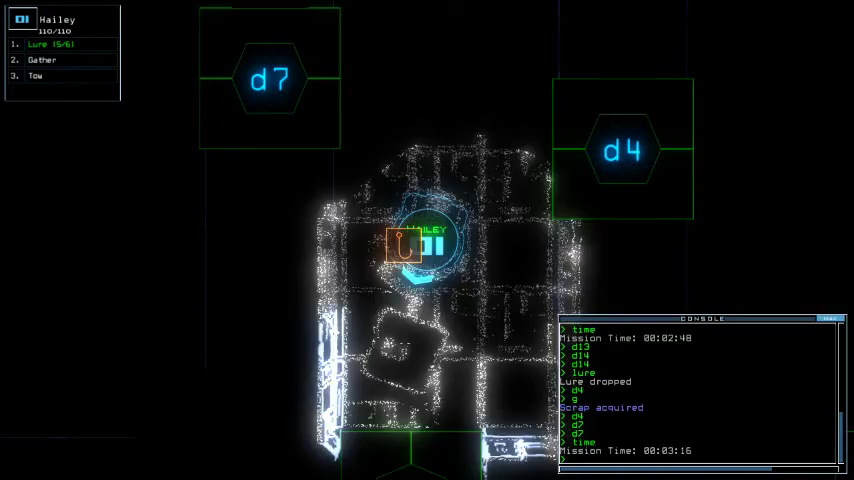
pyautogui.write('ickup')
pyautogui.press('Return')
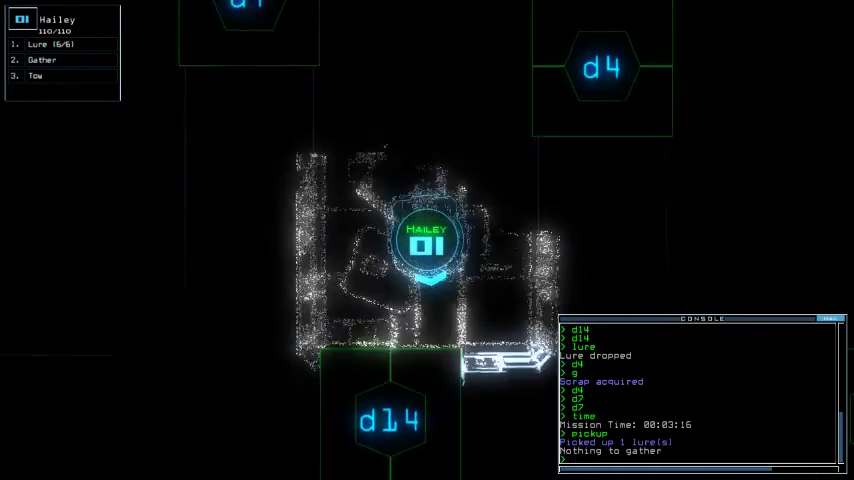
pyautogui.write('d14')
pyautogui.press('Return')
pyautogui.write('d14')
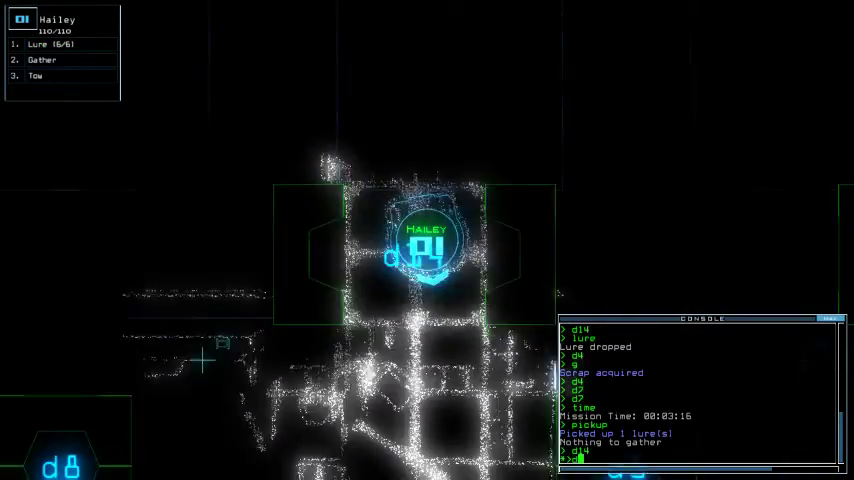
# - Operate door d14 again, check the clock three times (00:03:39), and view Hailey's camera
pyautogui.press('Return')
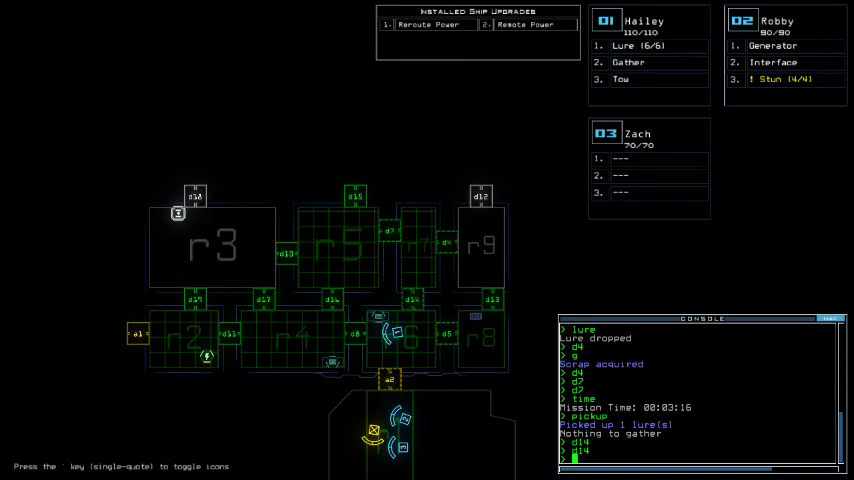
pyautogui.write('time')
pyautogui.press('Return')
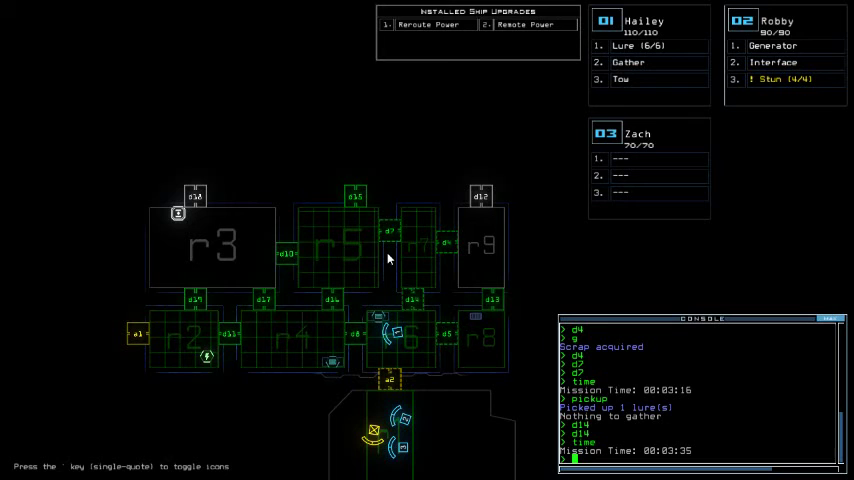
pyautogui.write('tim')
pyautogui.press('Return')
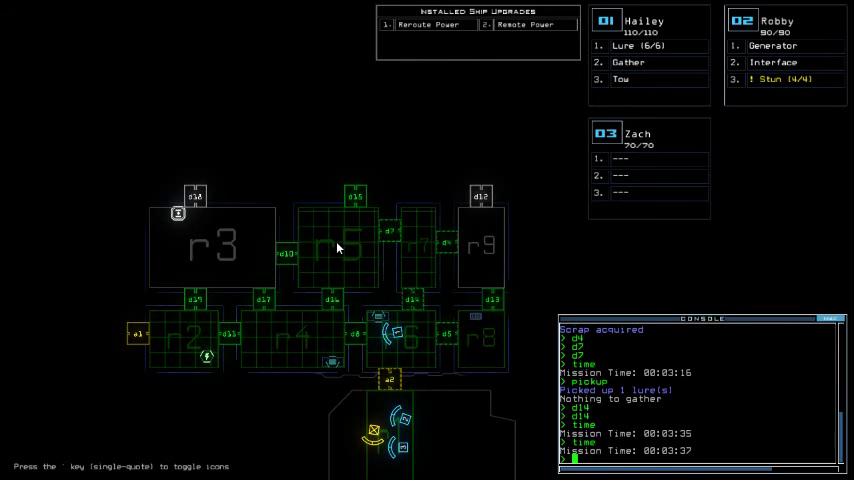
pyautogui.press('Return')
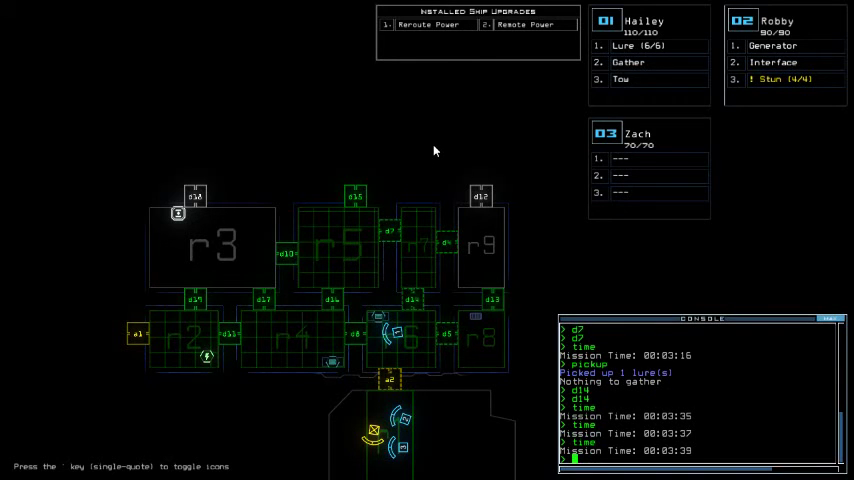
pyautogui.press('Tab')
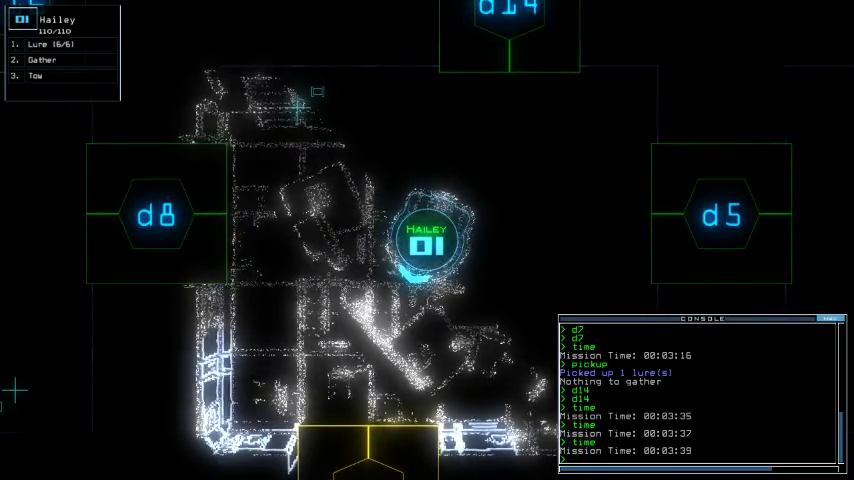
# - Compare Hailey's camera with the ship map and check the mission time
pyautogui.press('Tab')
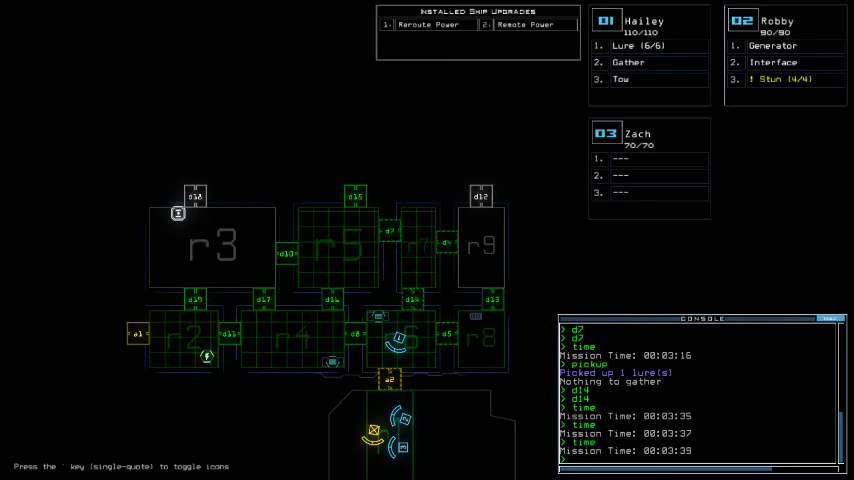
pyautogui.press('Tab')
pyautogui.write('time')
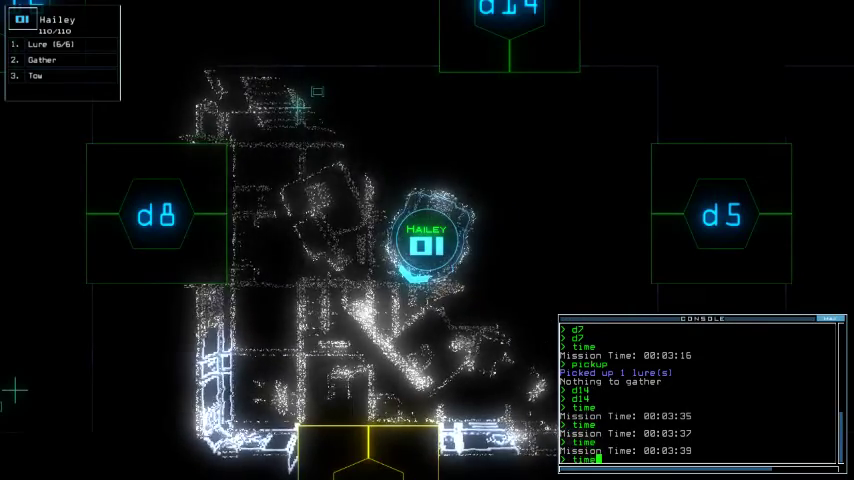
pyautogui.press('Return')
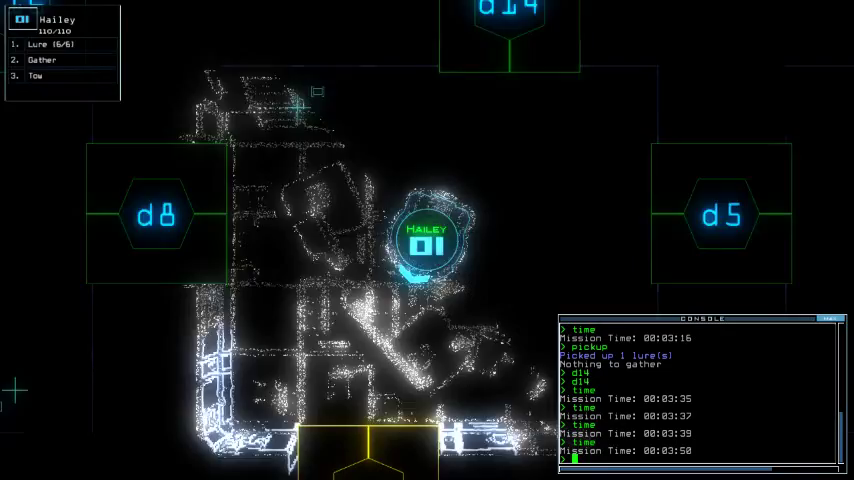
pyautogui.press('Tab')
pyautogui.press('Tab')
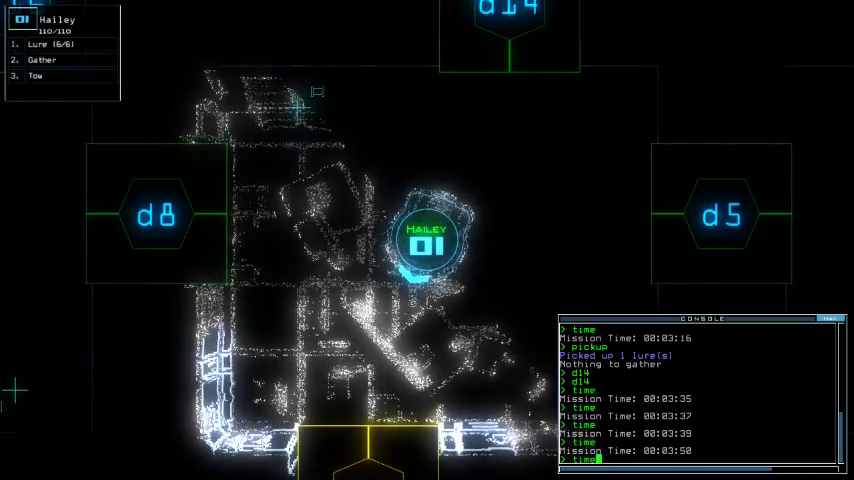
pyautogui.press('Return')
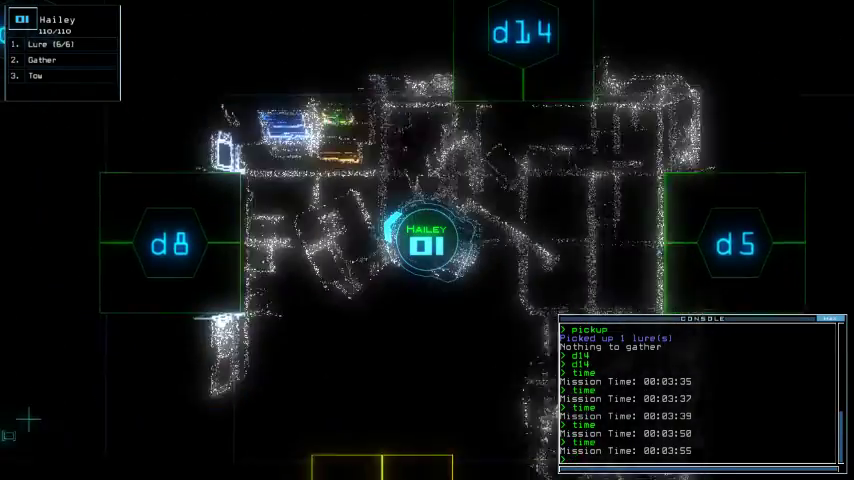
pyautogui.write('time')
pyautogui.press('Return')
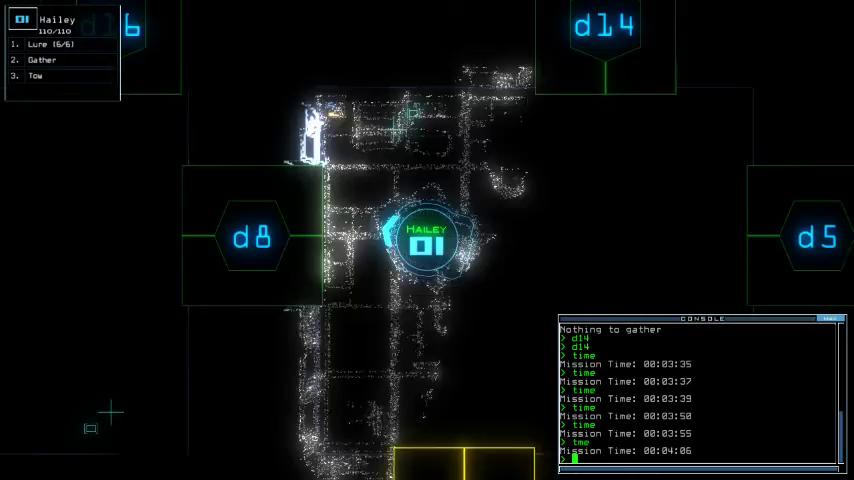
pyautogui.write('d8')
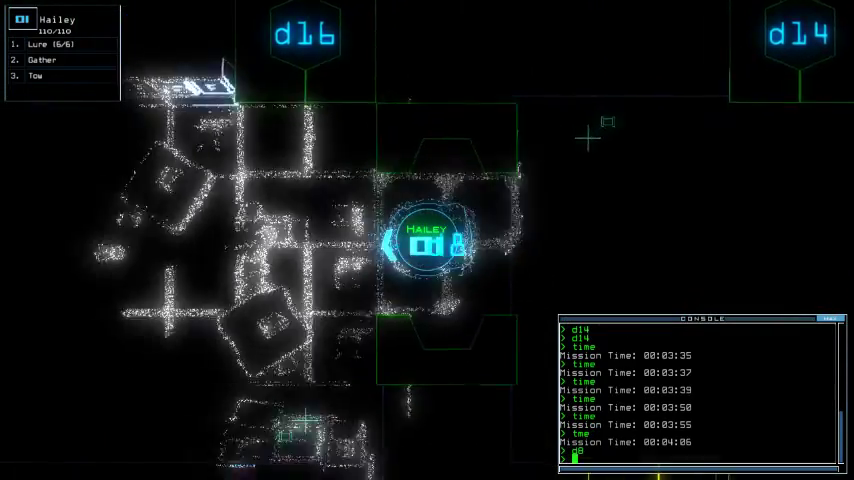
# - Command doors d8 and d5 for Hailey and turn it to face up the map
pyautogui.press('Return')
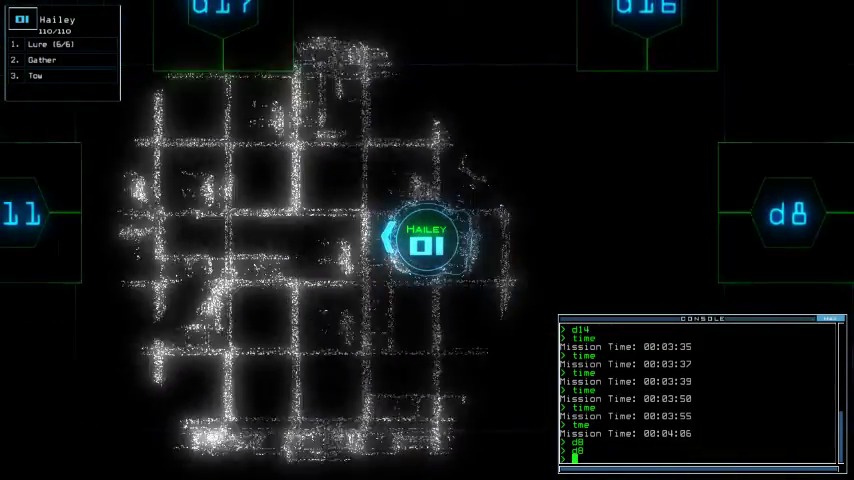
pyautogui.press('Tab')
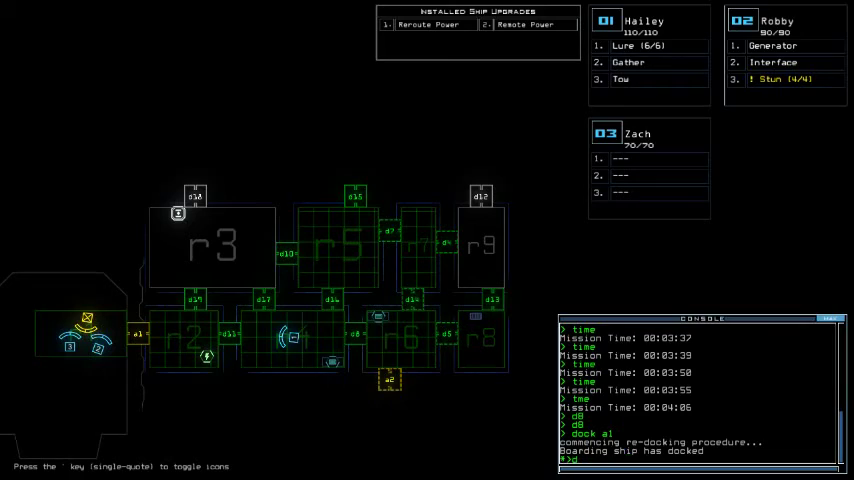
pyautogui.write('5')
pyautogui.press('Return')
pyautogui.press('Tab')
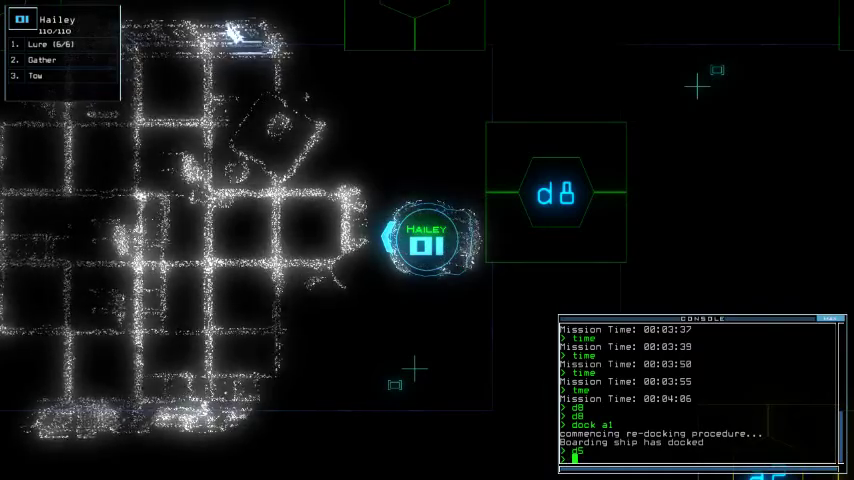
pyautogui.press('Up')
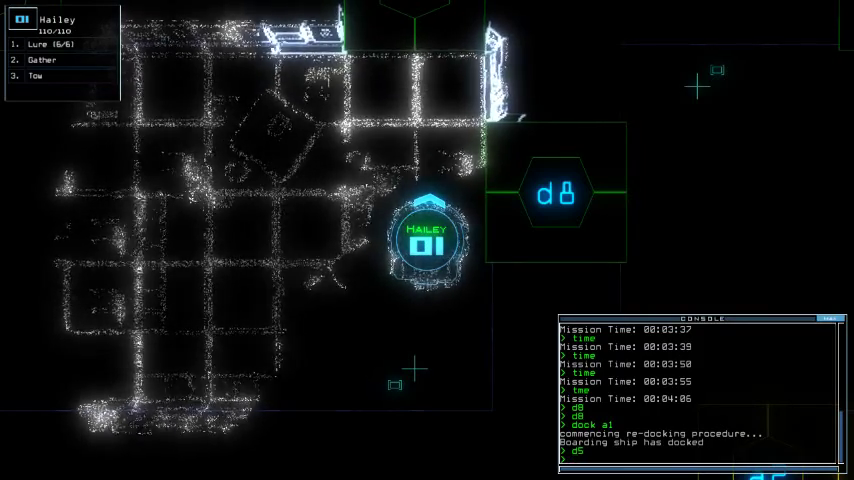
# - Check the mission time again and start another door d5 command
pyautogui.press('Tab')
pyautogui.press('Return')
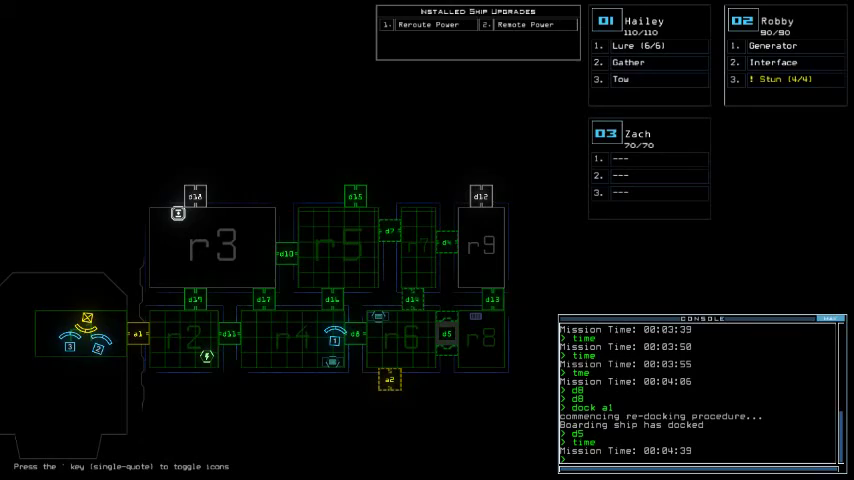
pyautogui.press('Tab')
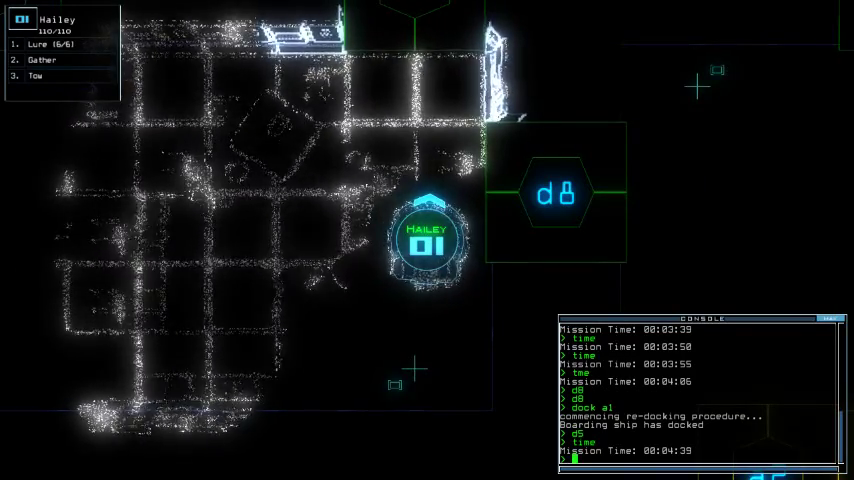
pyautogui.press('Left')
pyautogui.write('d5')
pyautogui.press('Tab')
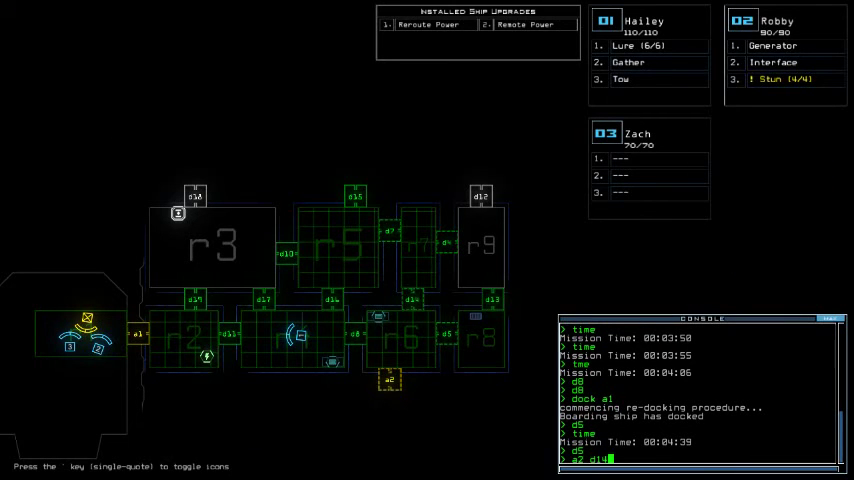
# - Open doors a2 and d14 to vent r6 and r7, and reroute power from r2 to r3
pyautogui.press('Return')
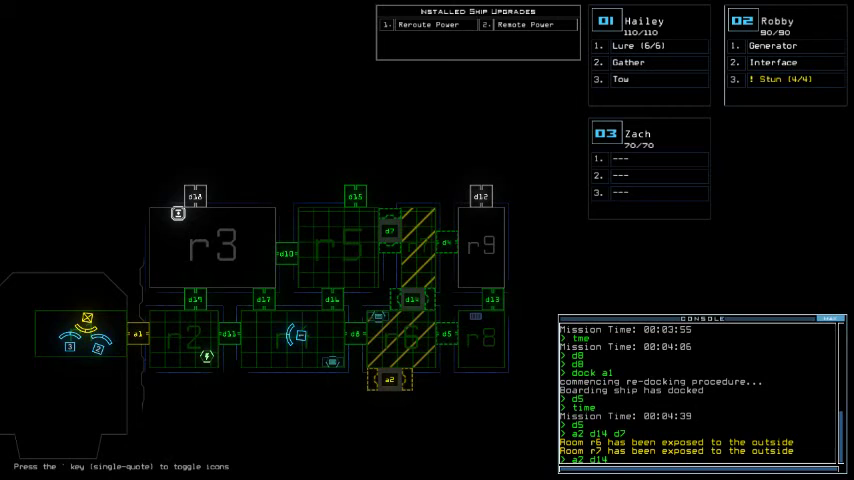
pyautogui.press('Return')
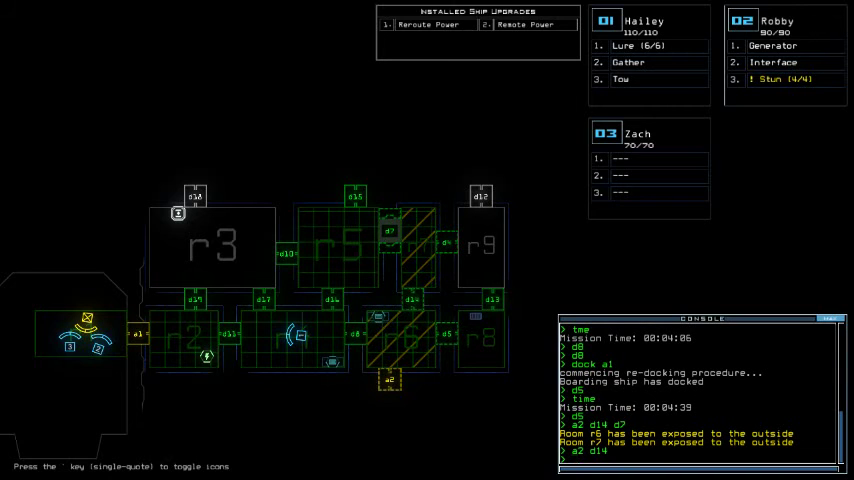
pyautogui.write('time')
pyautogui.press('Return')
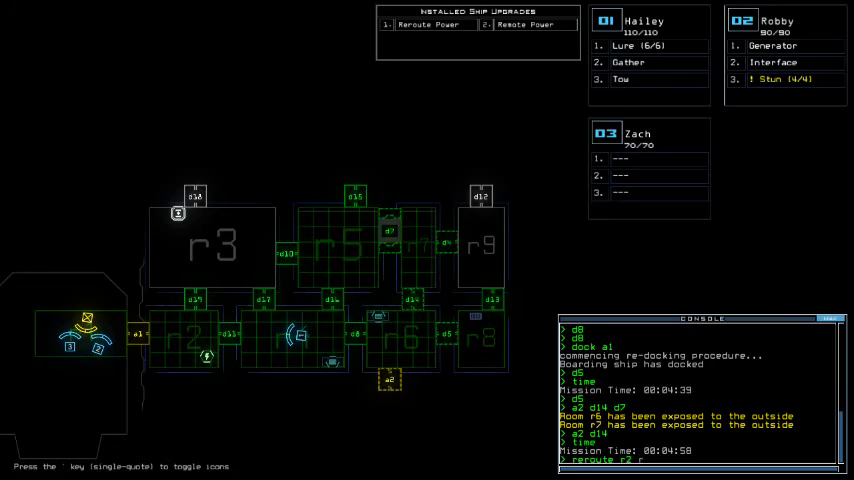
pyautogui.write('3')
pyautogui.press('Return')
pyautogui.write('e')
# - Send Hailey to door d17, close the door behind it and drop a lure
pyautogui.press('Return')
pyautogui.write('1')
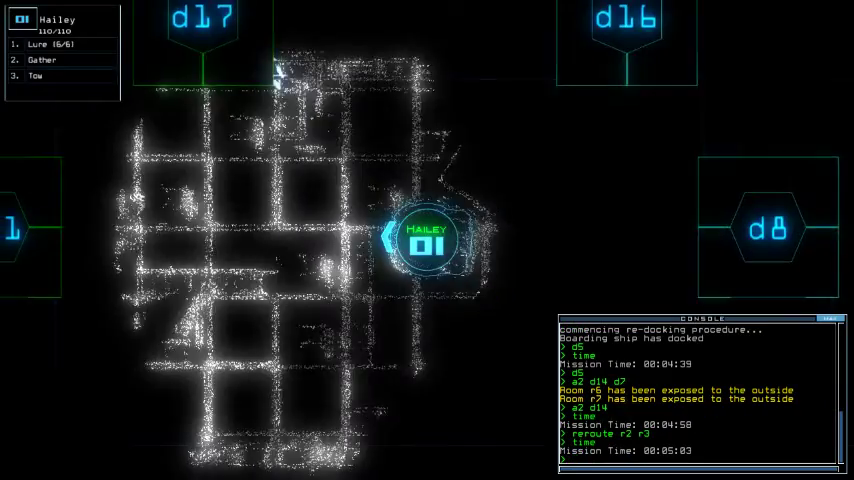
pyautogui.write('d17')
pyautogui.press('Return')
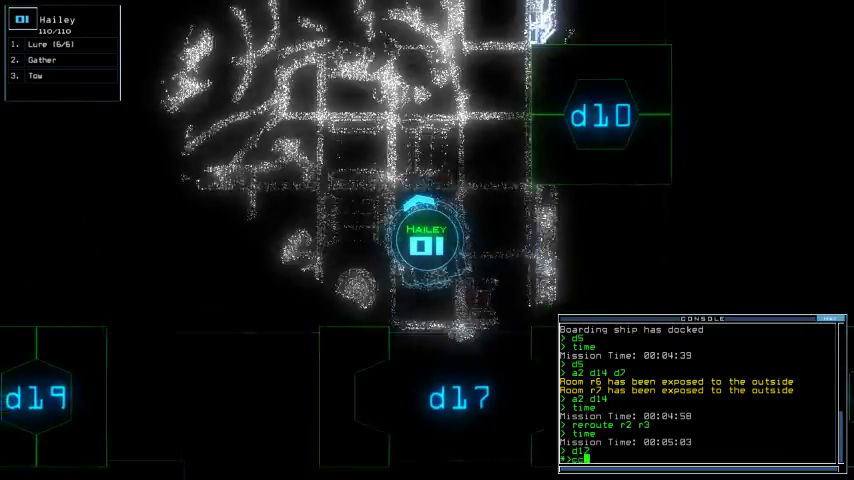
pyautogui.write('cc')
pyautogui.press('Return')
pyautogui.write('lure')
pyautogui.press('Return')
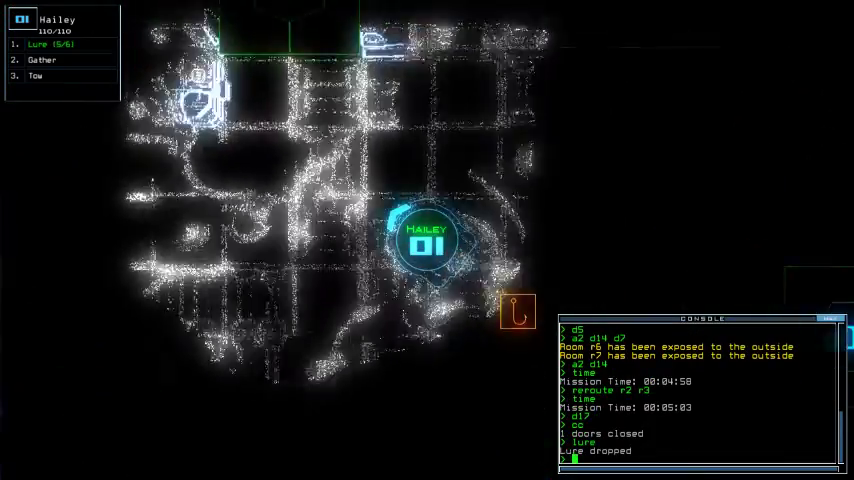
pyautogui.write('d18')
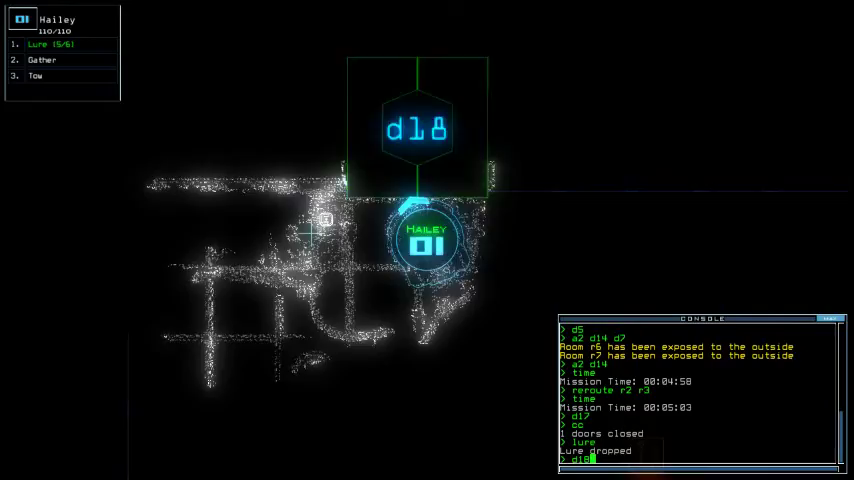
# - Move Hailey through door d18 and gather the room's scrap
pyautogui.press('Return')
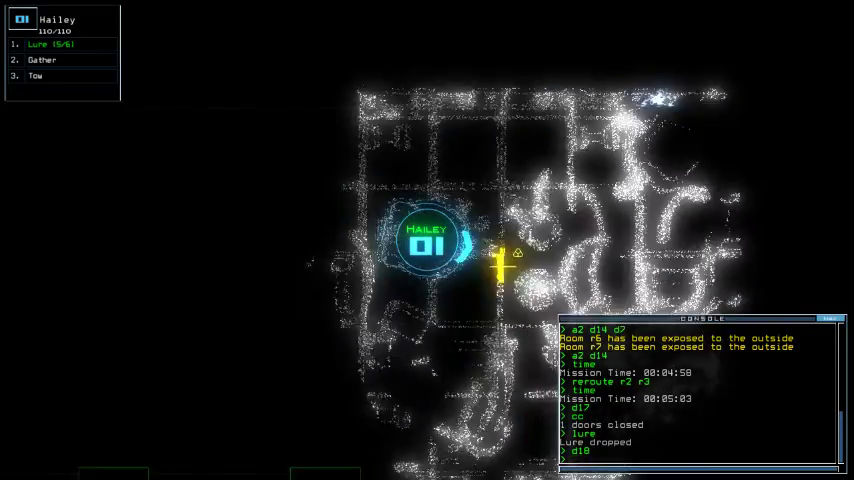
pyautogui.write('g')
pyautogui.press('Return')
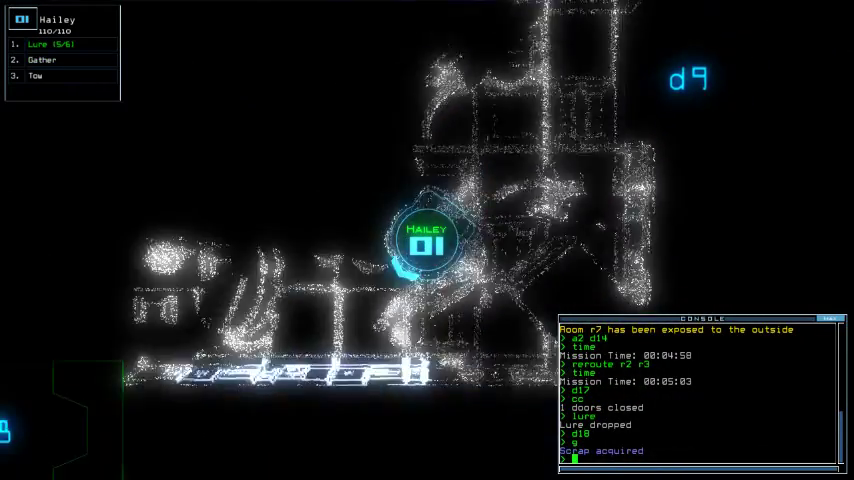
pyautogui.press('Tab')
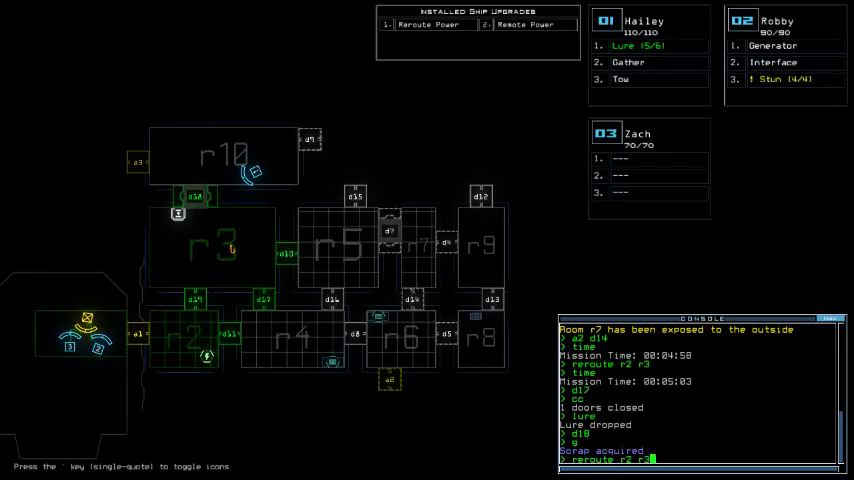
pyautogui.write('0')
# - Extend power rerouted from r2 to rooms r3 and r10, and check the time
pyautogui.press('Return')
pyautogui.write('time')
pyautogui.press('Return')
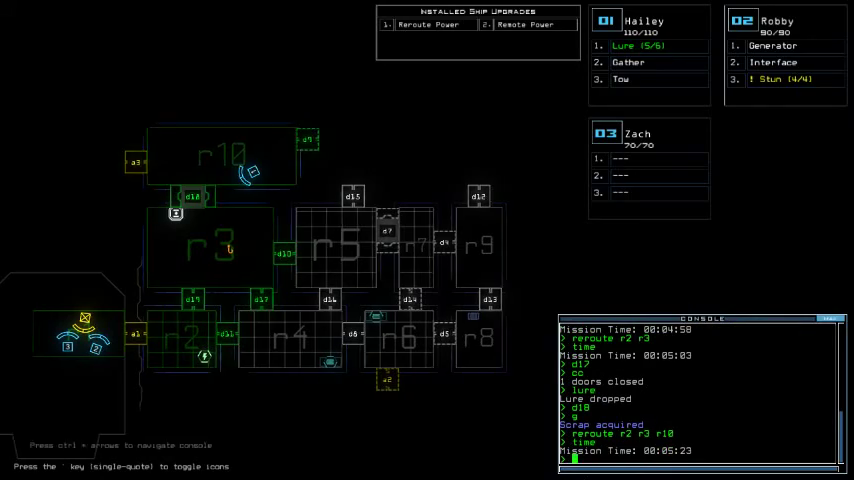
pyautogui.press('Tab')
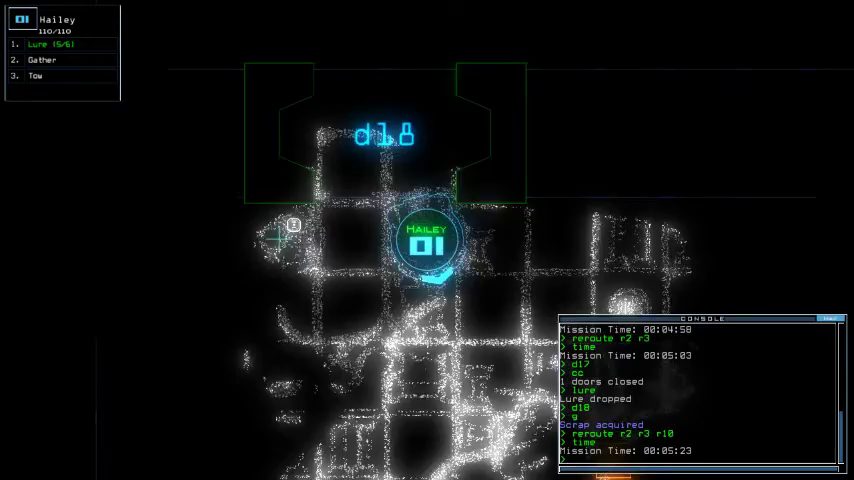
pyautogui.write('cc')
# - Have Hailey close the nearby door, pick up lure 1 and head to d17
pyautogui.press('Return')
pyautogui.press('Tab')
pyautogui.write('p')
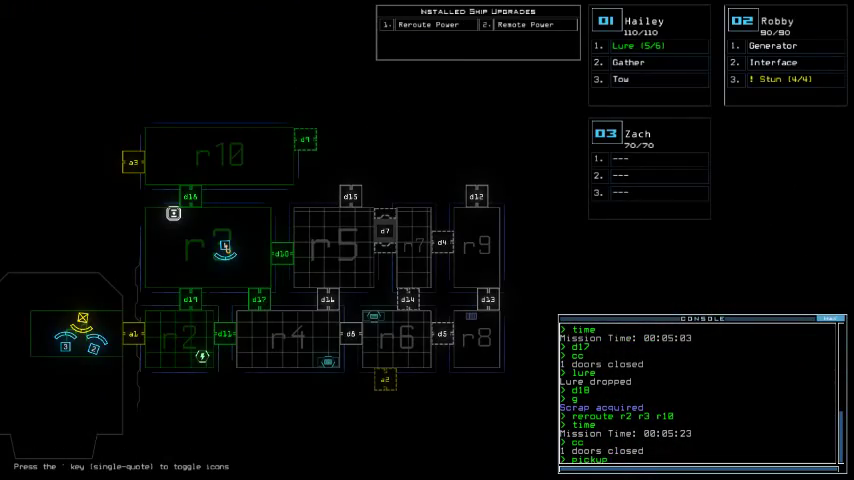
pyautogui.press('Return')
pyautogui.press('Tab')
pyautogui.write('d17')
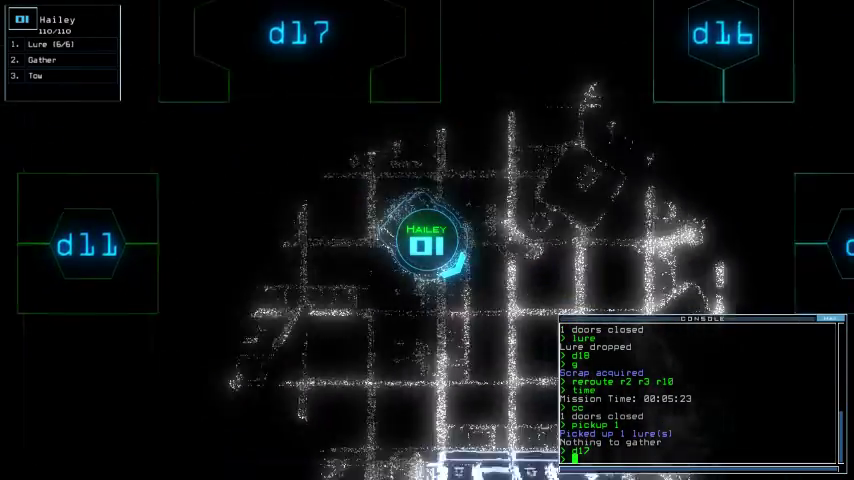
pyautogui.press('Tab')
pyautogui.write('time')
pyautogui.press('Return')
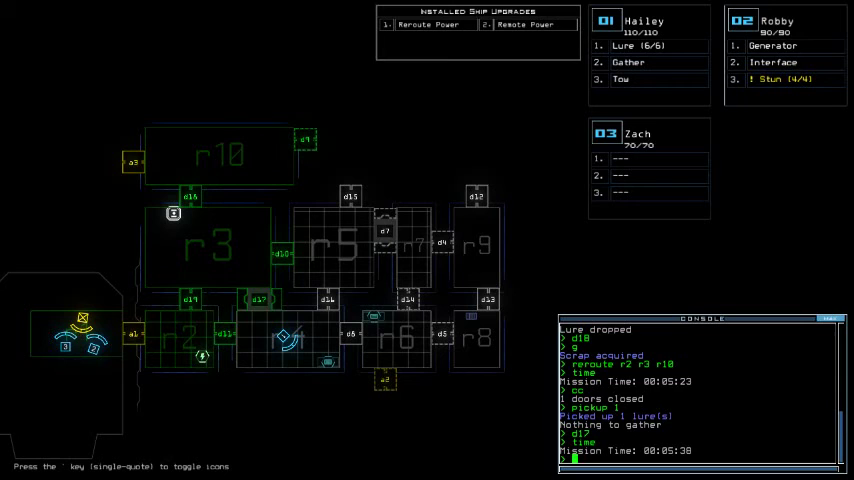
# - Close the door behind Hailey and reroute power from r2 to r4
pyautogui.press('Return')
pyautogui.write('reroute r2 r4')
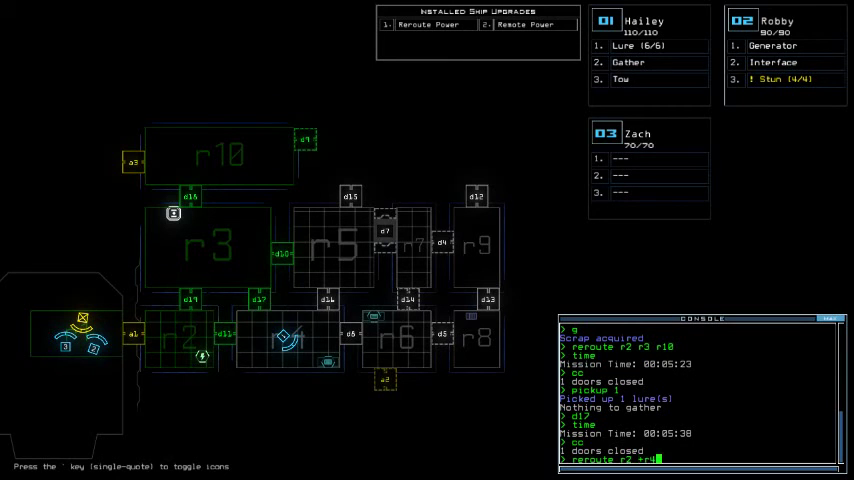
pyautogui.write('time')
pyautogui.press('Return')
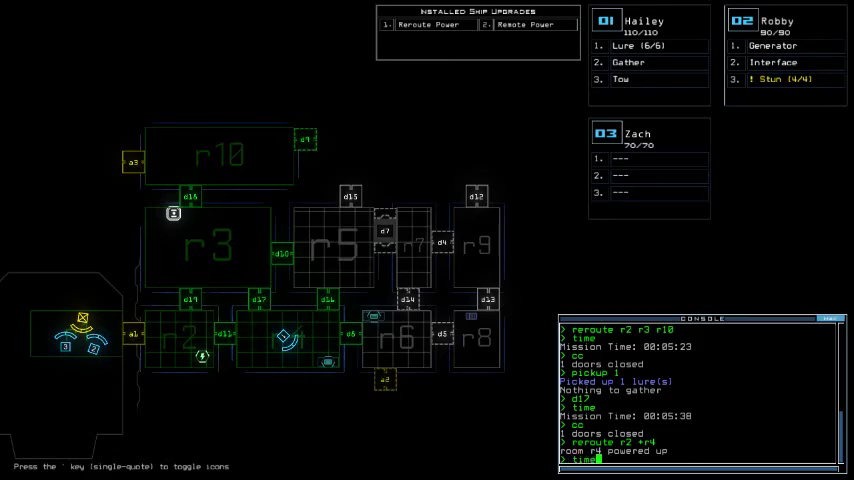
pyautogui.press('Return')
pyautogui.press('1')
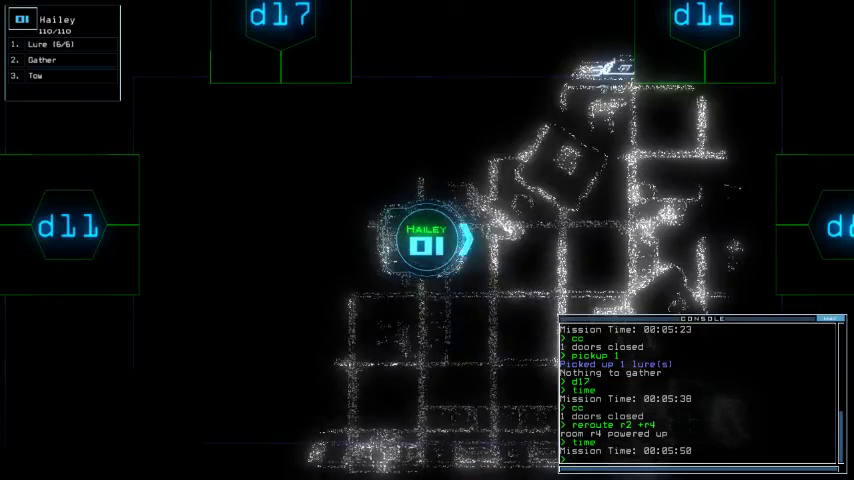
pyautogui.press('Escape')
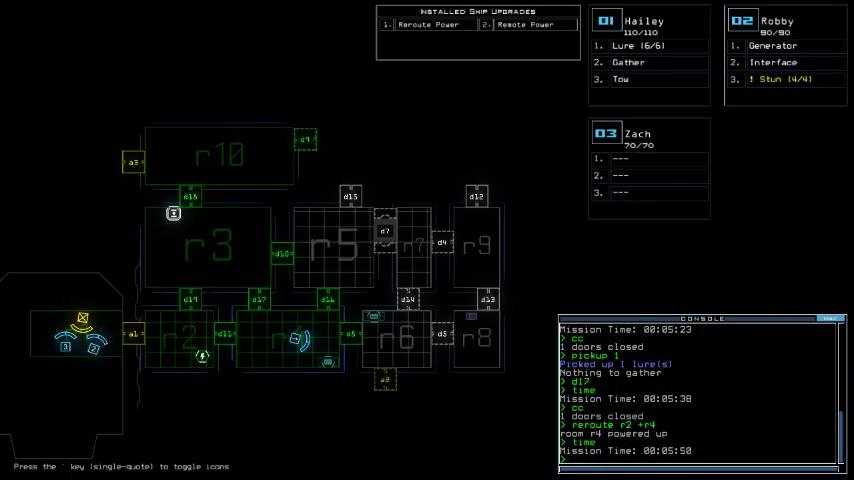
pyautogui.press('1')
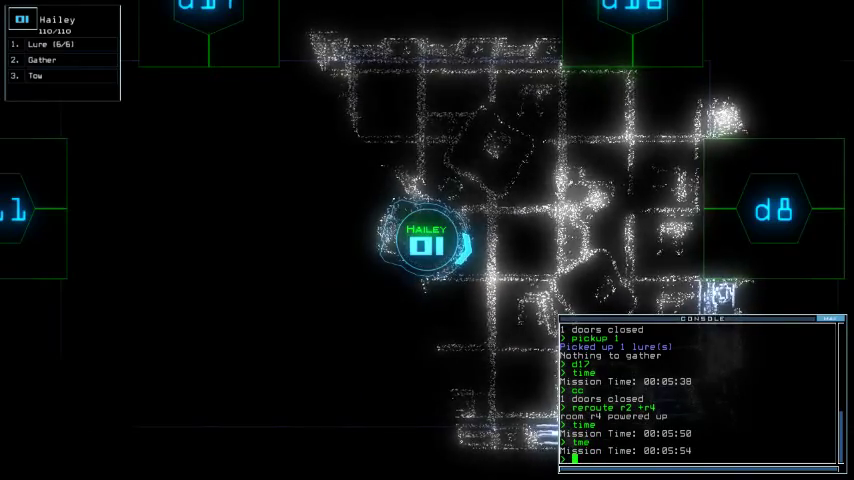
pyautogui.press('Escape')
pyautogui.write('1')
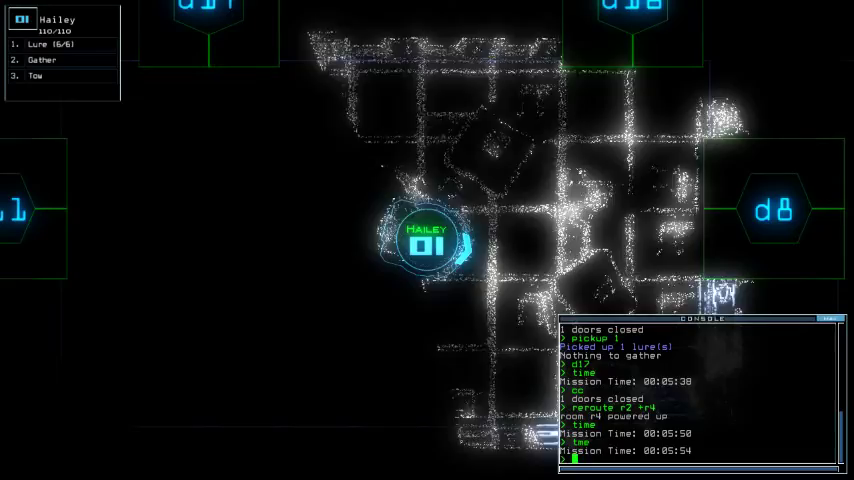
pyautogui.write('tie')
# - Drive Hailey manually across room r4 and re-dock the ship at airlock a2
pyautogui.press('Return')
pyautogui.press('Left')
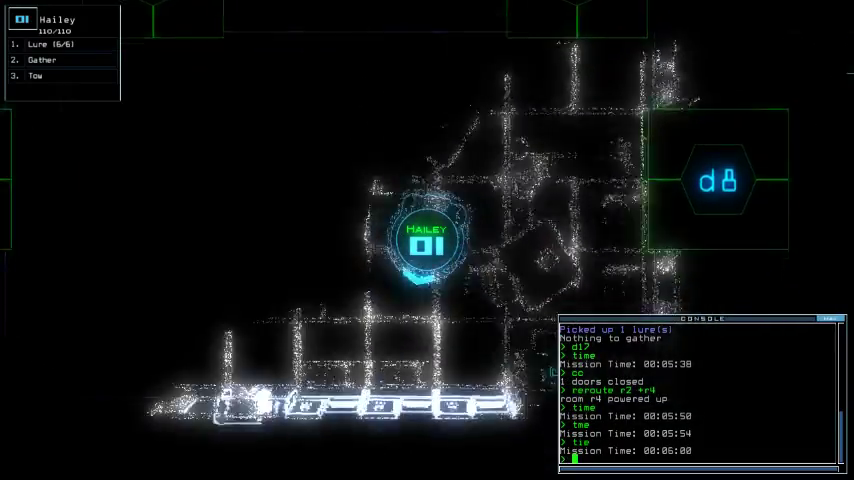
pyautogui.press('Up')
pyautogui.press('Right')
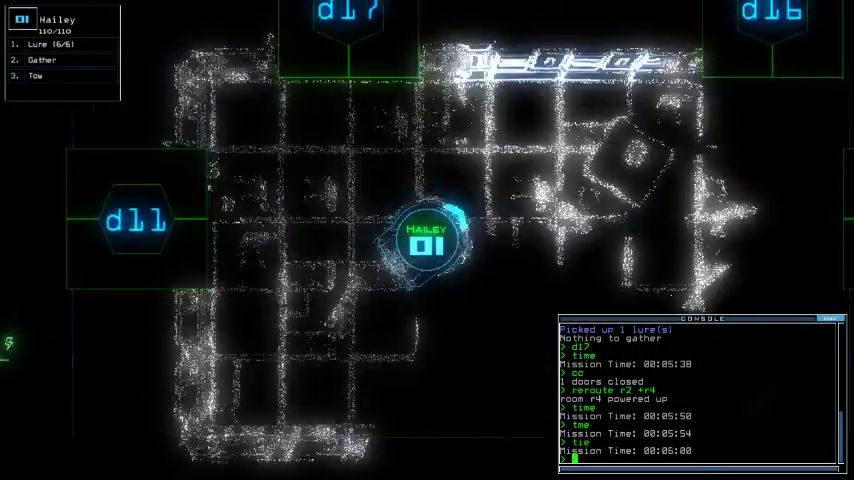
pyautogui.press('Tab')
pyautogui.write('do5')
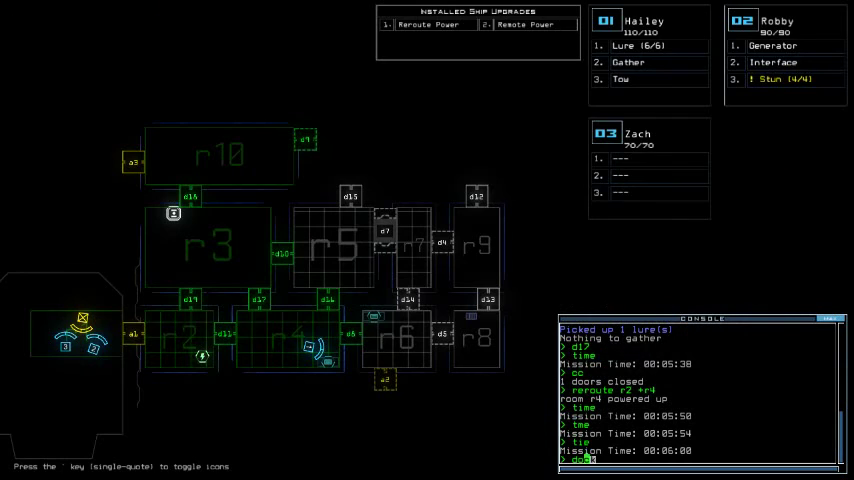
pyautogui.write('2')
pyautogui.press('Return')
pyautogui.write('time')
pyautogui.press('Return')
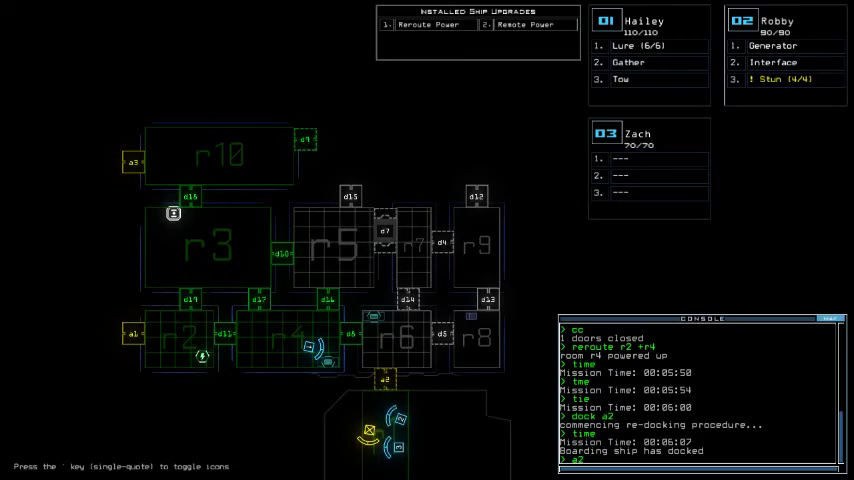
# - Toggle airlock a2 and door d8, activate Robby's interface module and scan for items
pyautogui.press('Return')
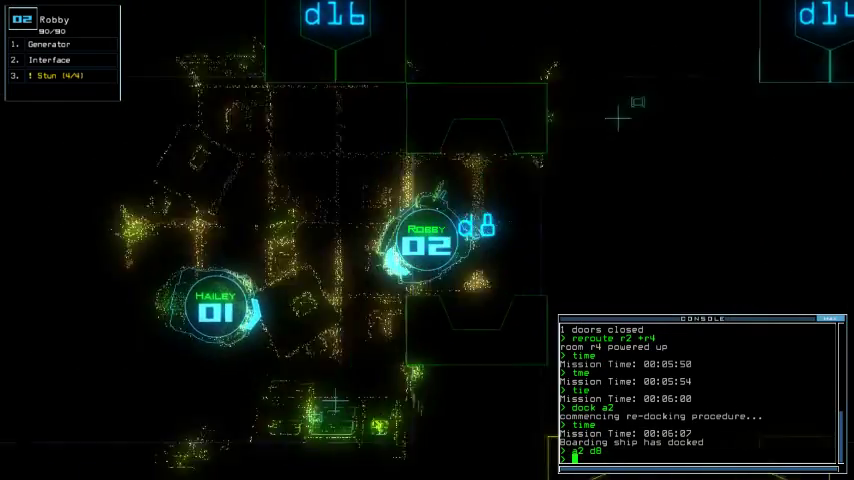
pyautogui.write('inter')
pyautogui.press('Return')
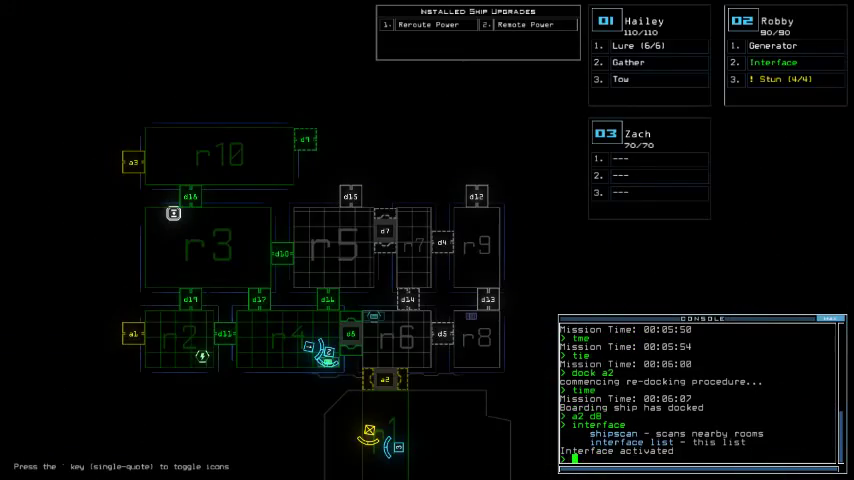
pyautogui.write('shipscan')
pyautogui.press('Return')
pyautogui.press('1')
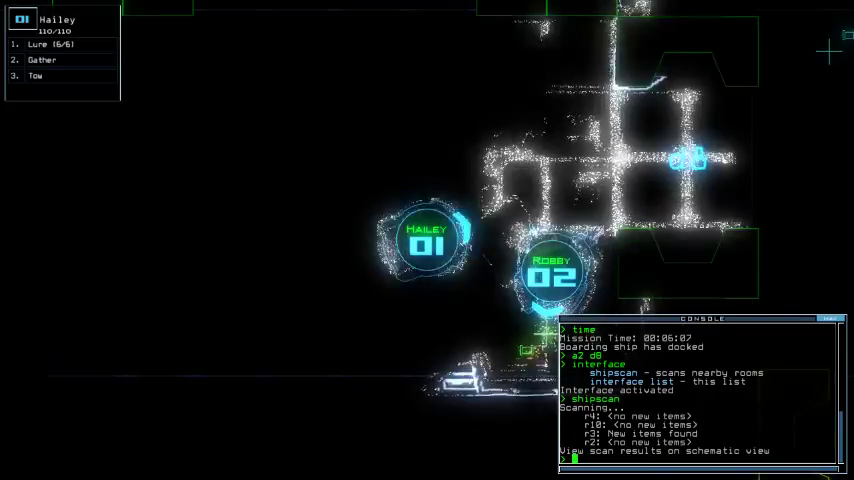
pyautogui.press('Left')
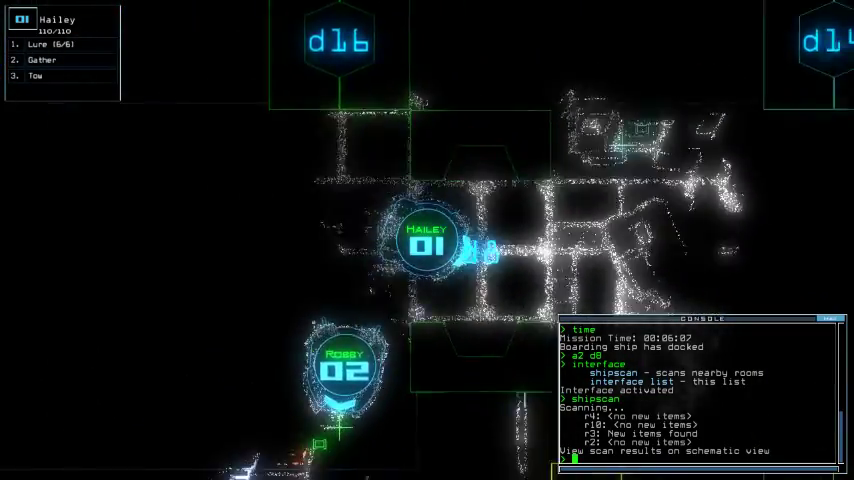
pyautogui.press('Left')
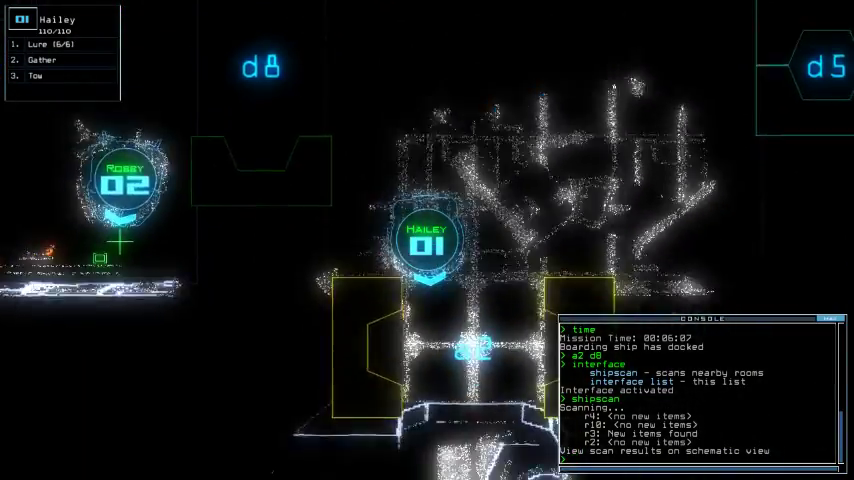
pyautogui.write('d')
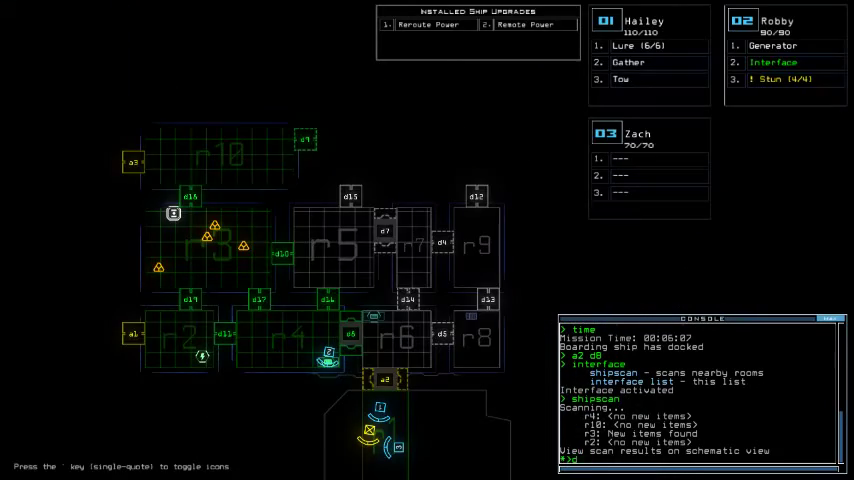
pyautogui.write('2')
# - Re-dock at a3, power rooms r2, r4, r6, r8 and r9, and shipscan them
pyautogui.press('Return')
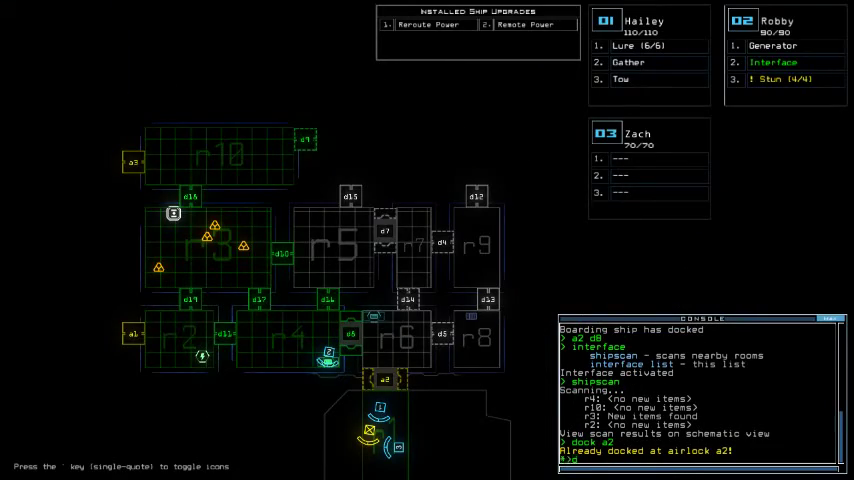
pyautogui.write('3')
pyautogui.press('Return')
pyautogui.write('time')
pyautogui.press('Return')
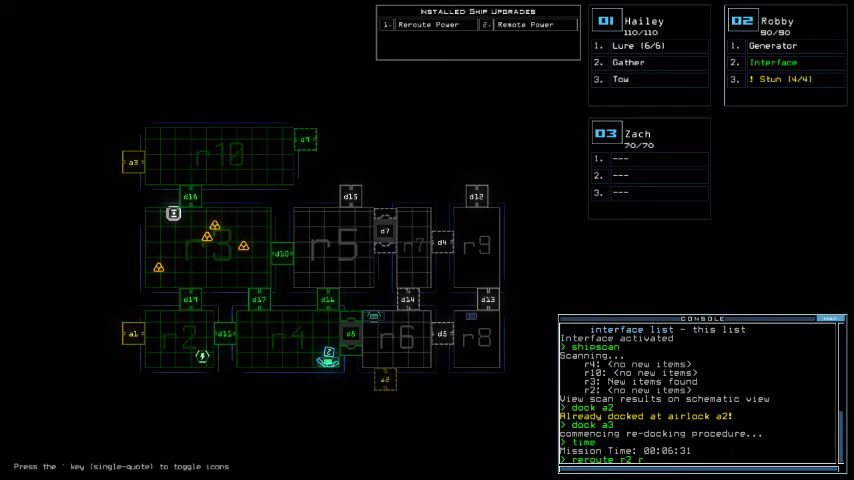
pyautogui.write('4 r6 r8 r9')
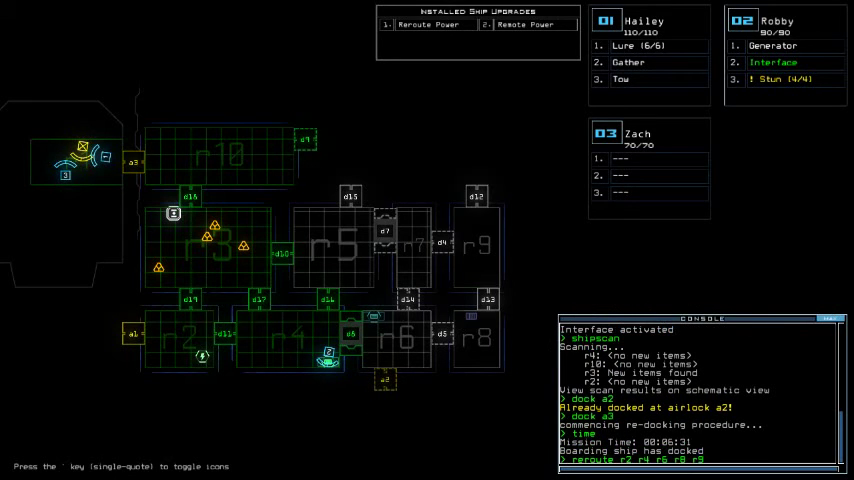
pyautogui.press('Return')
pyautogui.write('shipscan')
pyautogui.press('Return')
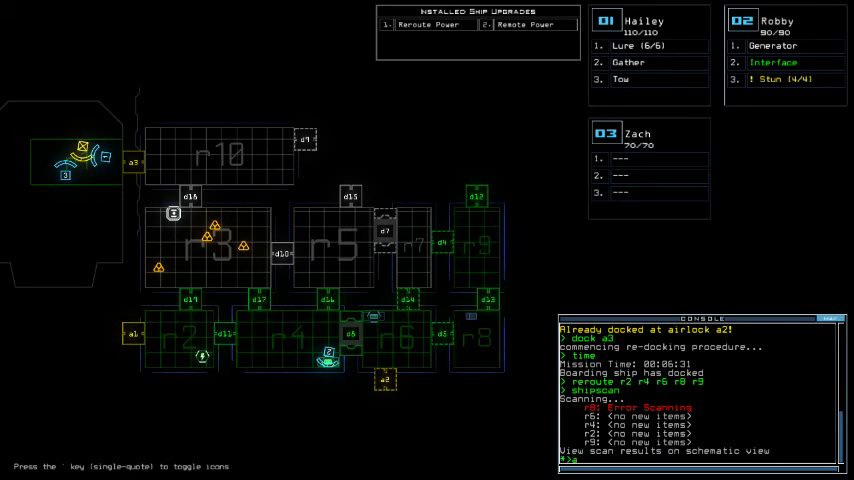
pyautogui.write('3')
# - Open airlock a3, reroute power to r2, r3, r10 and r4, and watch drones 01 and 02
pyautogui.press('Return')
pyautogui.write('reroute r2 r3 r10 r4')
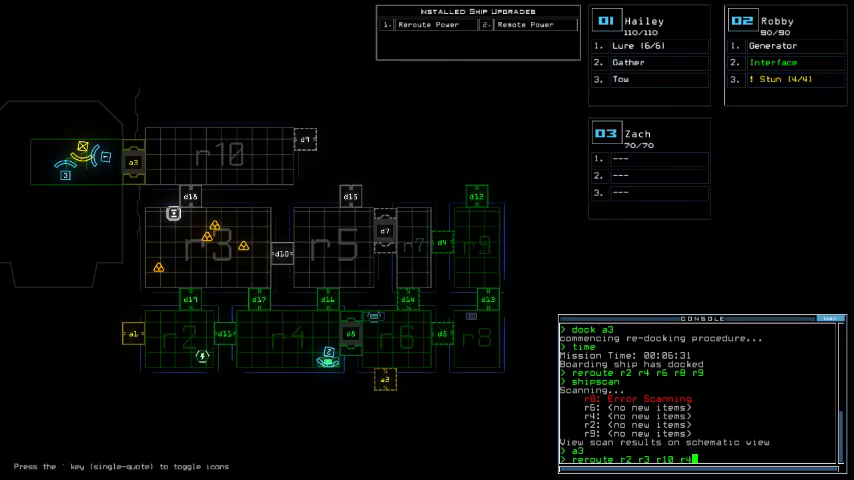
pyautogui.press('Return')
pyautogui.press('Tab')
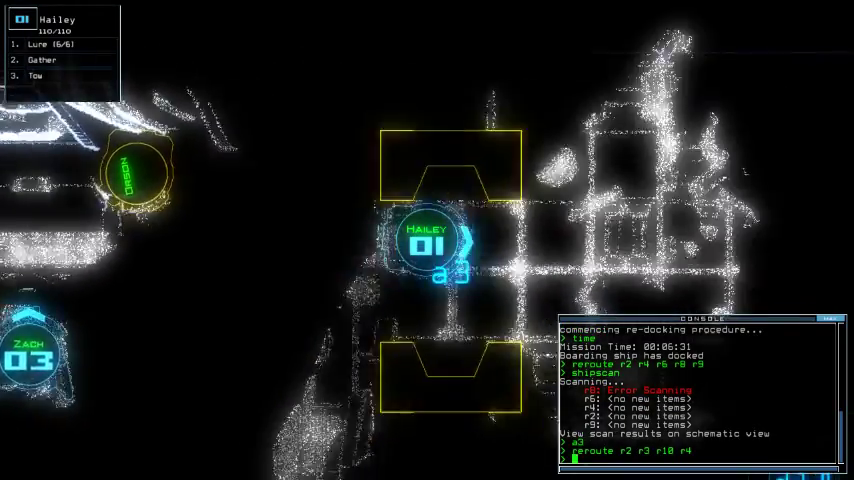
pyautogui.press('Tab')
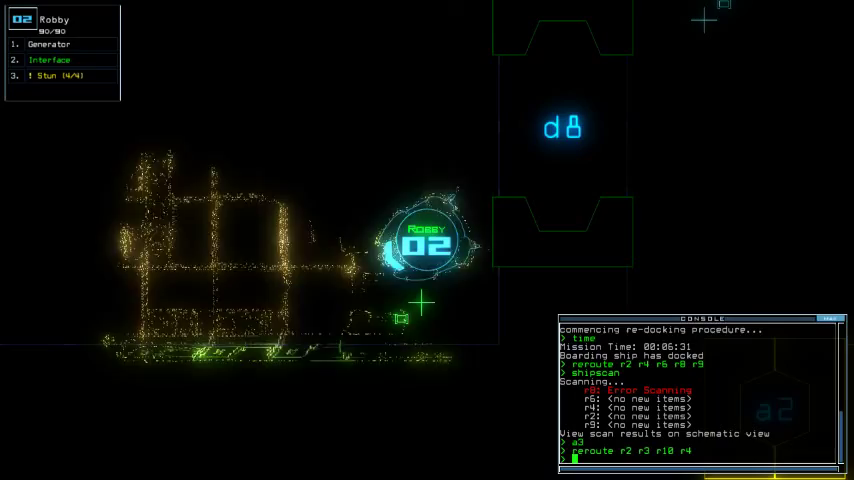
pyautogui.press('Tab')
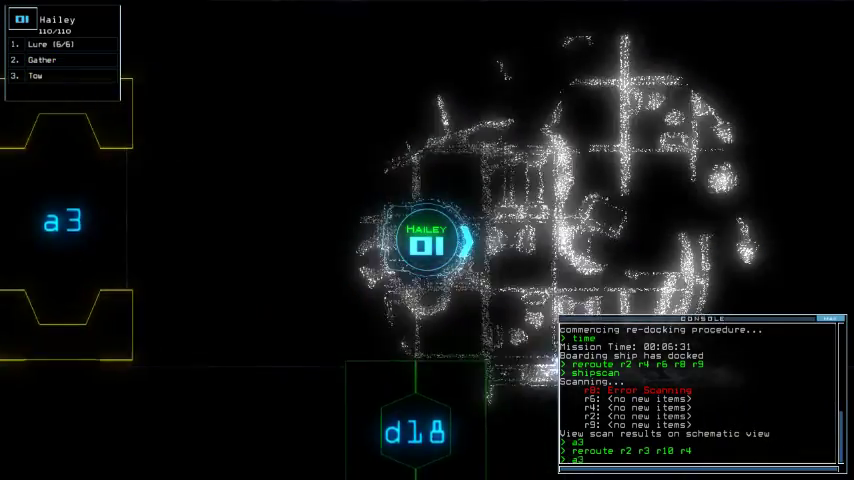
pyautogui.write('a3')
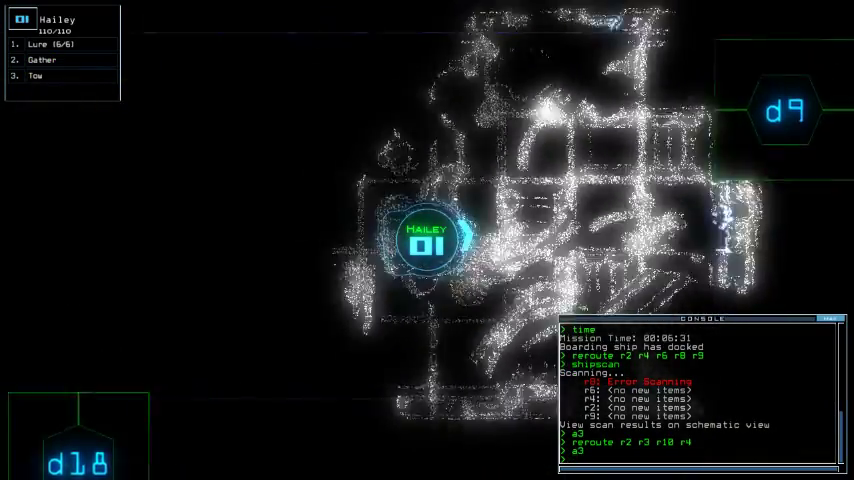
# - Drop a lure from drone 01 in room r10
pyautogui.press('Tab')
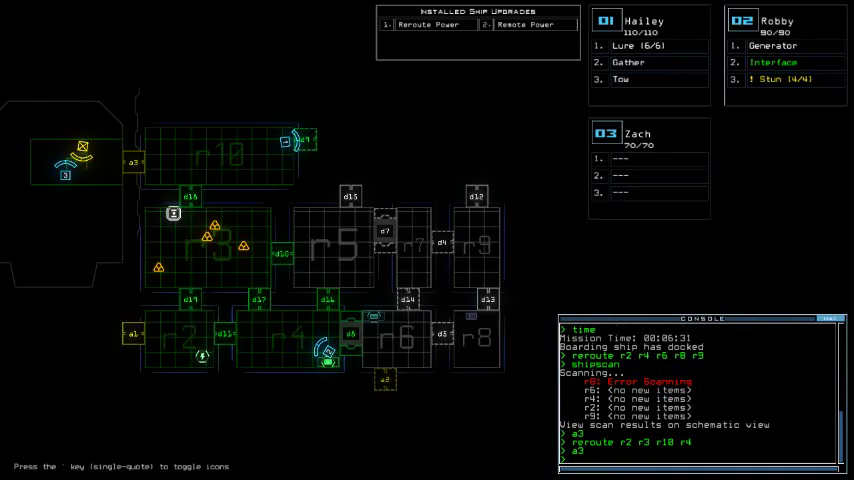
pyautogui.press('Tab')
pyautogui.write('lure')
pyautogui.press('Return')
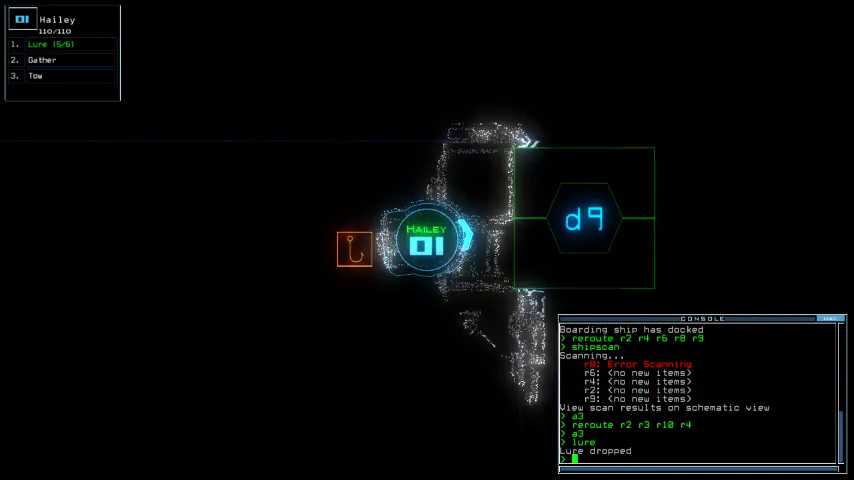
pyautogui.press('Tab')
pyautogui.press('Tab')
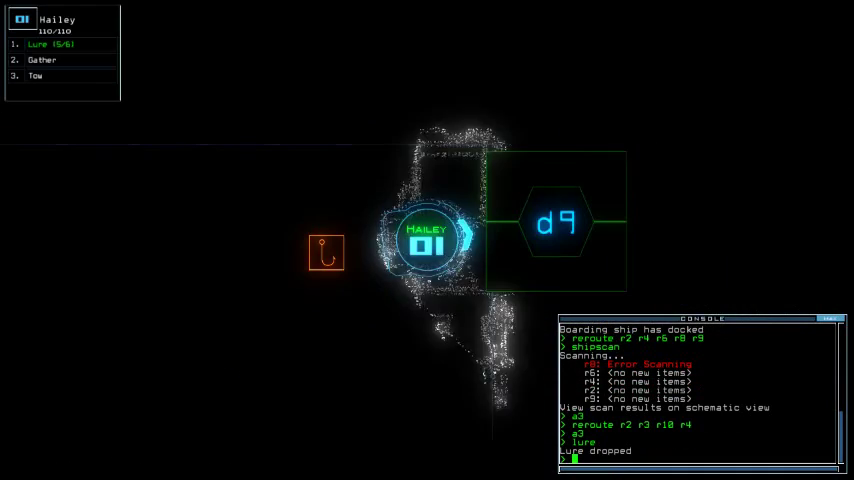
pyautogui.write('d9')
# - Open door d9 into room r11, gather fuel there and check the mission time
pyautogui.press('Return')
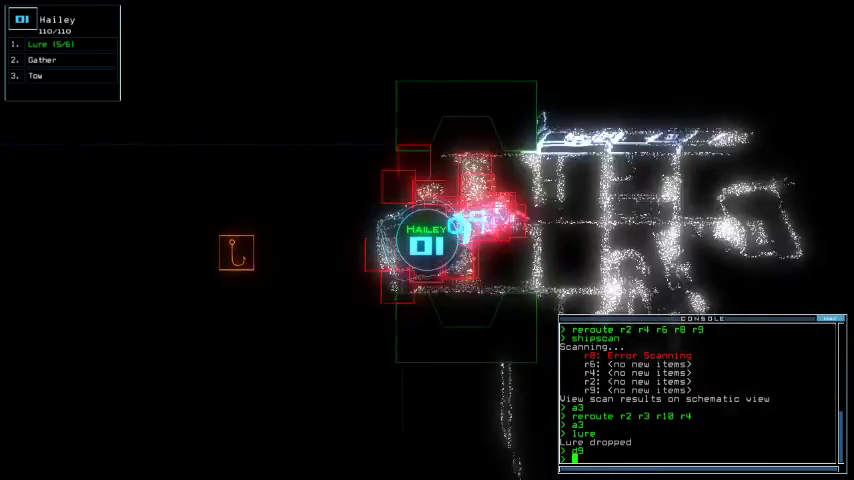
pyautogui.press('Tab')
pyautogui.press('Tab')
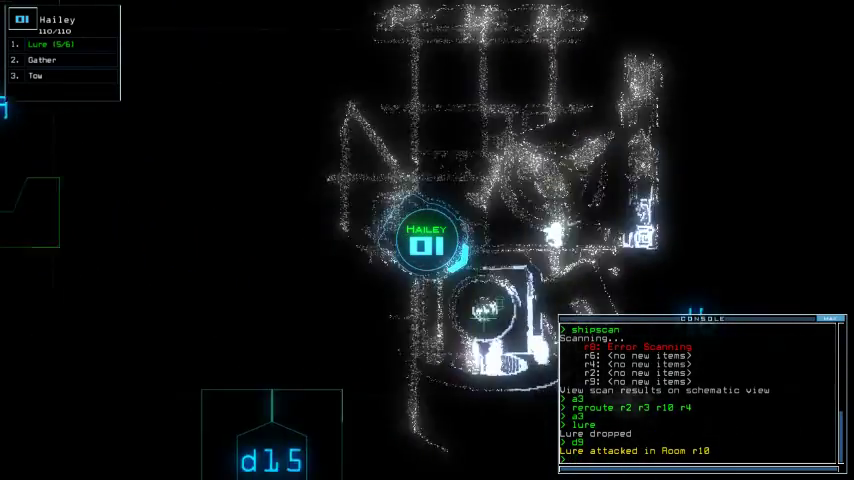
pyautogui.write('g')
pyautogui.press('Return')
pyautogui.press('Tab')
pyautogui.write('time')
pyautogui.press('Return')
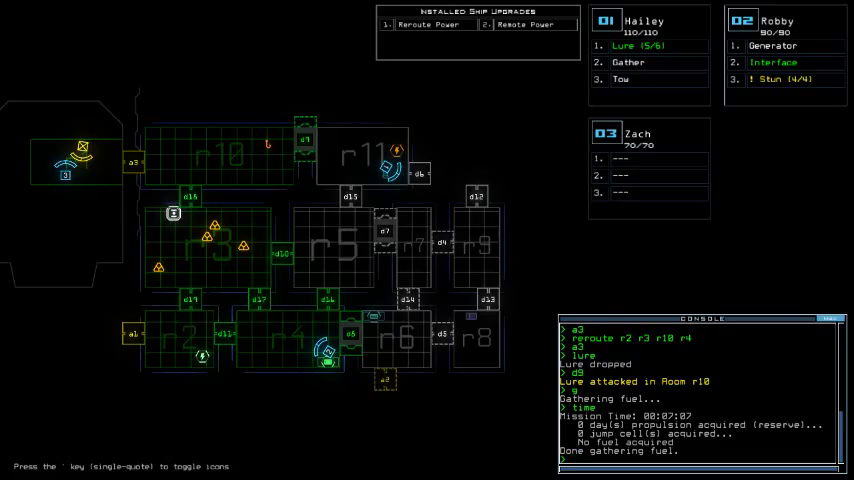
# - Toggle doors d9 and d18, close the doors around drone 01, and gather all scrap
pyautogui.press('Tab')
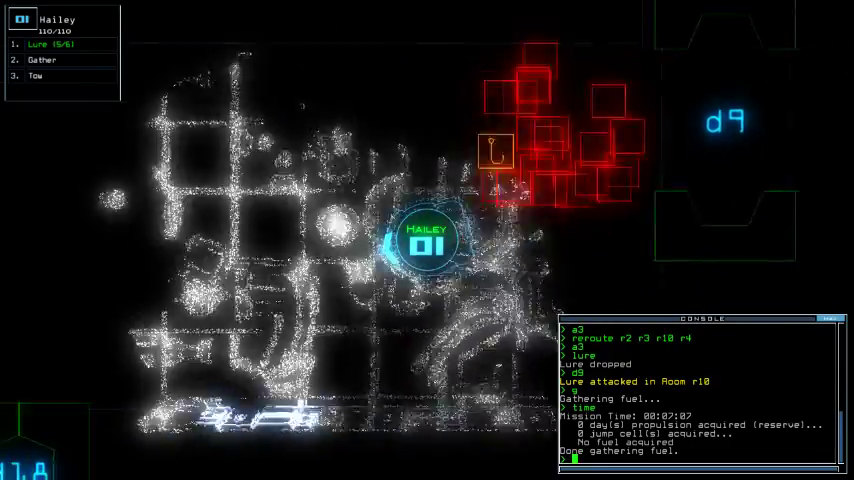
pyautogui.write('d9')
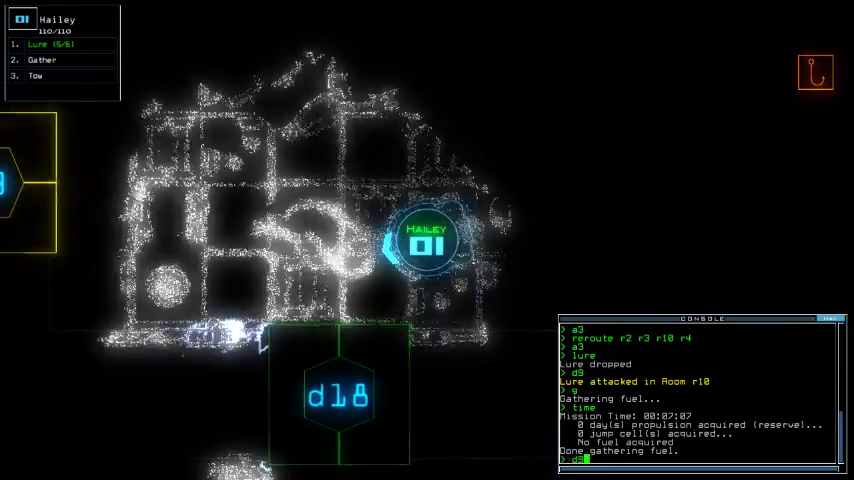
pyautogui.press('Return')
pyautogui.write('d18')
pyautogui.press('Return')
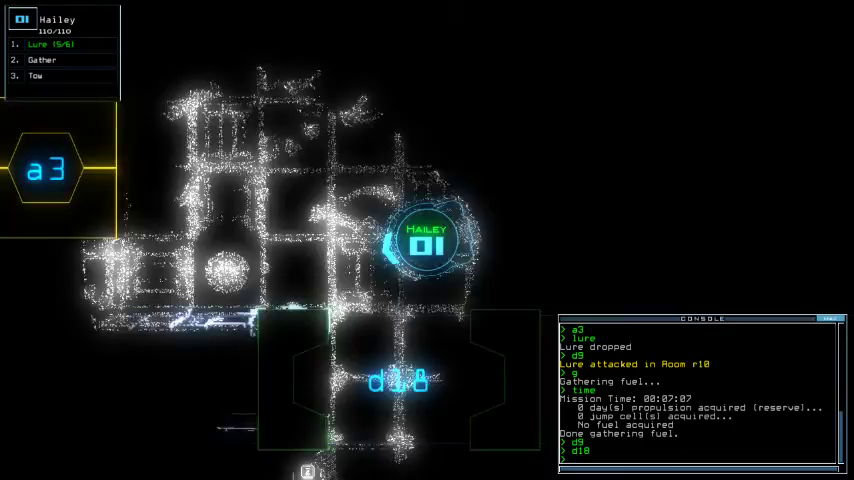
pyautogui.write('cc')
pyautogui.press('Return')
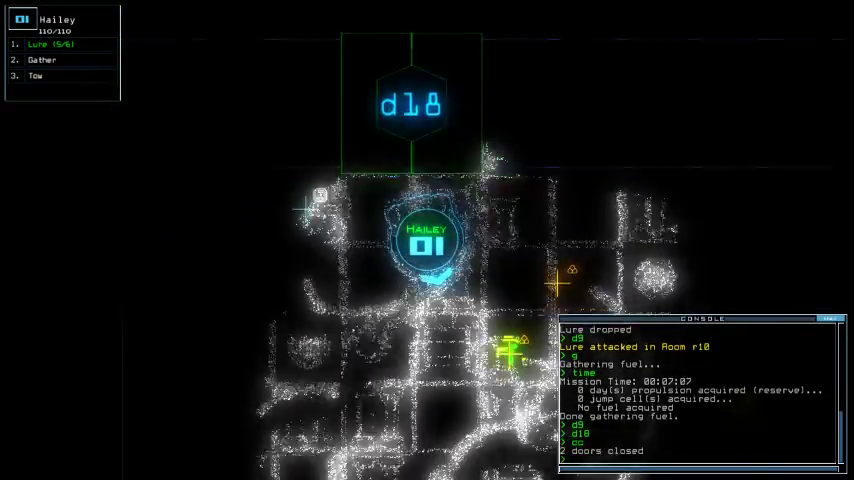
pyautogui.write('gather')
pyautogui.press('Return')
pyautogui.write('gather al')
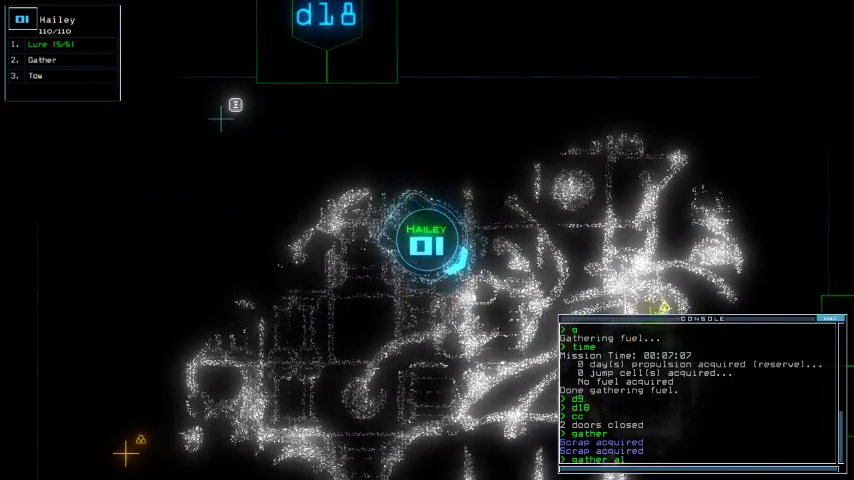
pyautogui.write('l')
pyautogui.press('Return')
pyautogui.write('time')
pyautogui.press('Return')
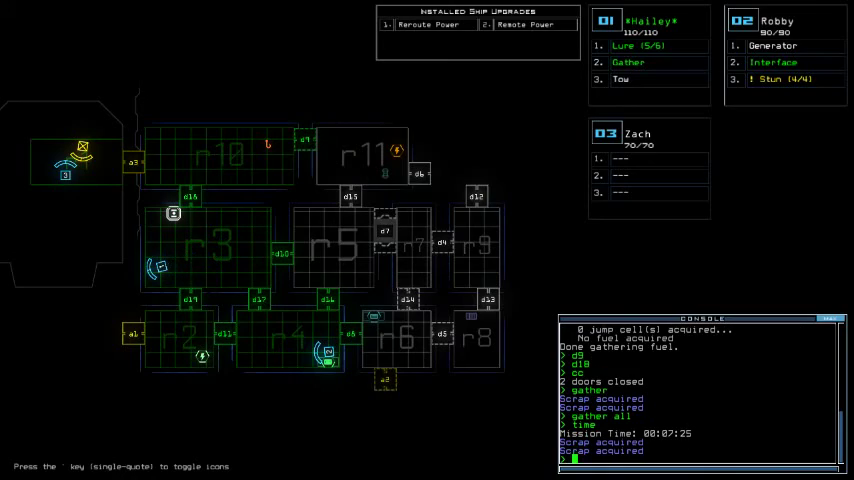
# - Operate door d8 with drone 02 and re-dock the ship at airlock a2
pyautogui.press('Return')
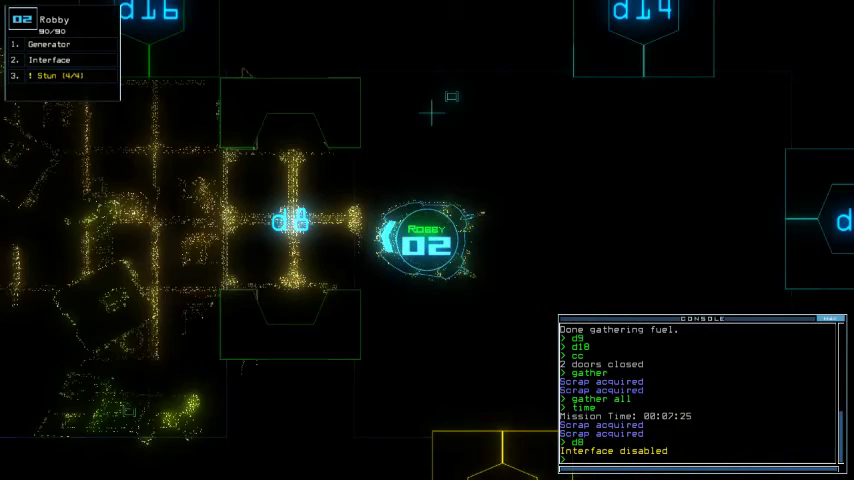
pyautogui.write('d8')
pyautogui.press('Return')
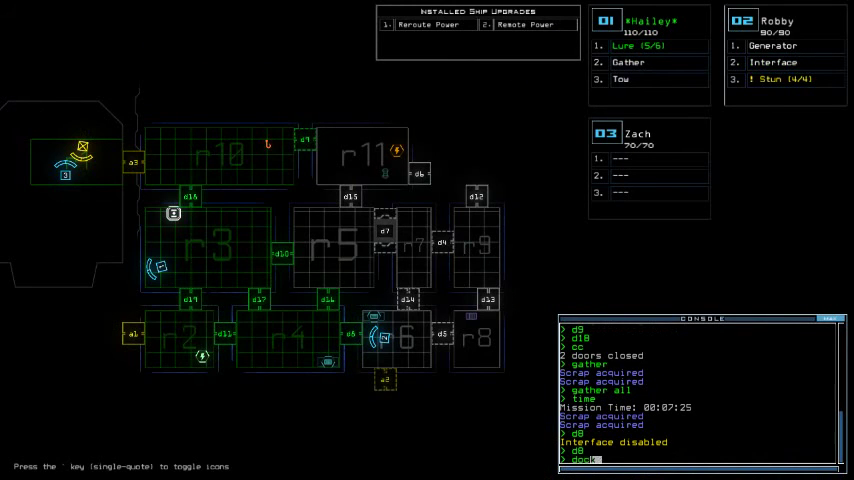
pyautogui.write(' a2')
pyautogui.press('Return')
pyautogui.press('Return')
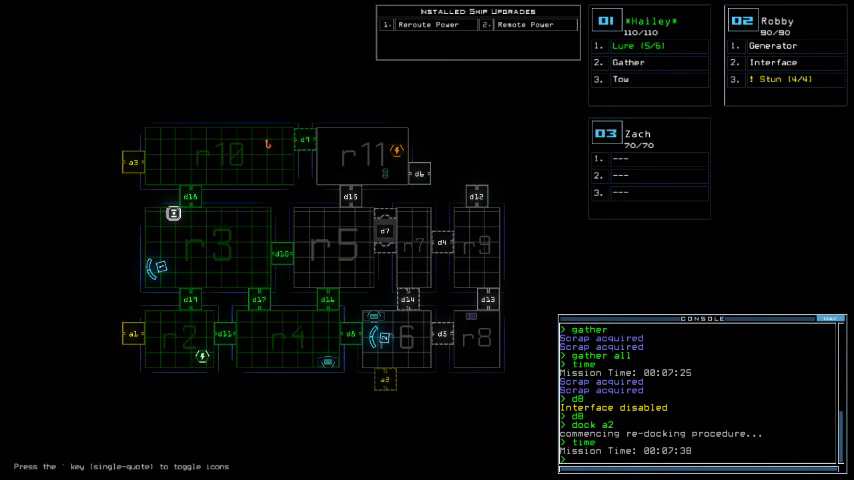
pyautogui.write('9')
pyautogui.press('Return')
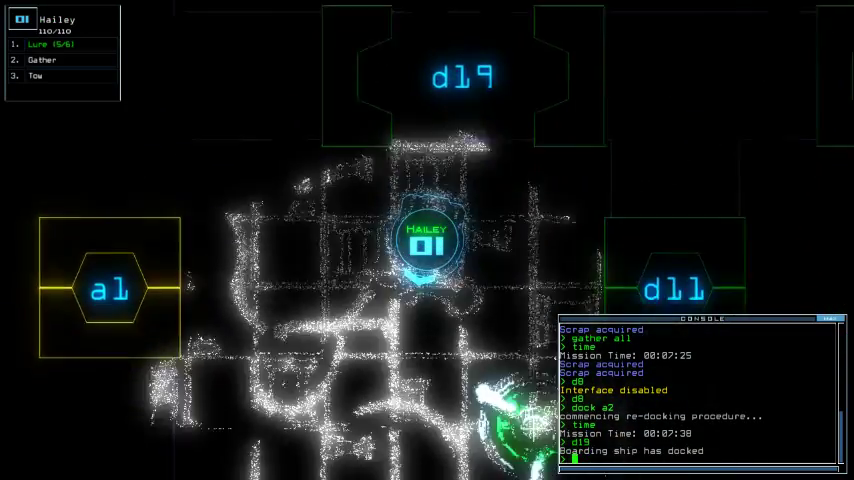
pyautogui.write('a2')
# - Open airlock a2, re-dock at a1, operate door d19 and open a1 for boarding
pyautogui.press('Return')
pyautogui.write('dock')
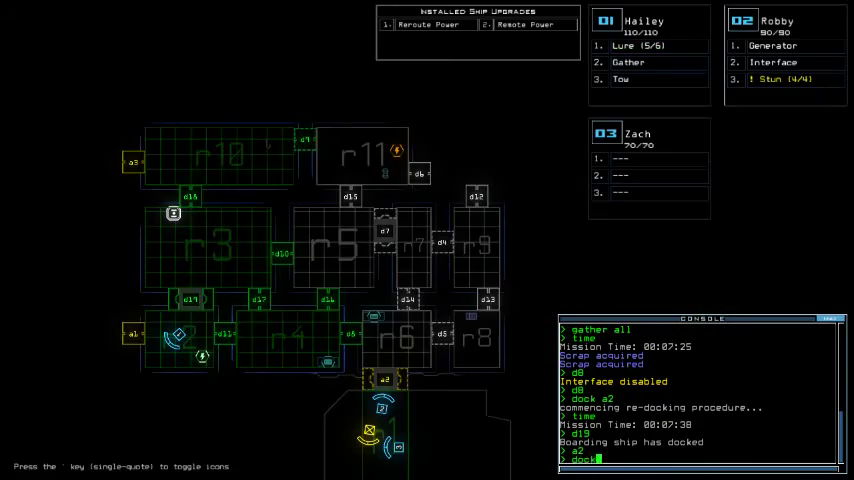
pyautogui.write('a1')
pyautogui.press('Return')
pyautogui.write('time')
pyautogui.press('Return')
pyautogui.write('19')
pyautogui.press('Return')
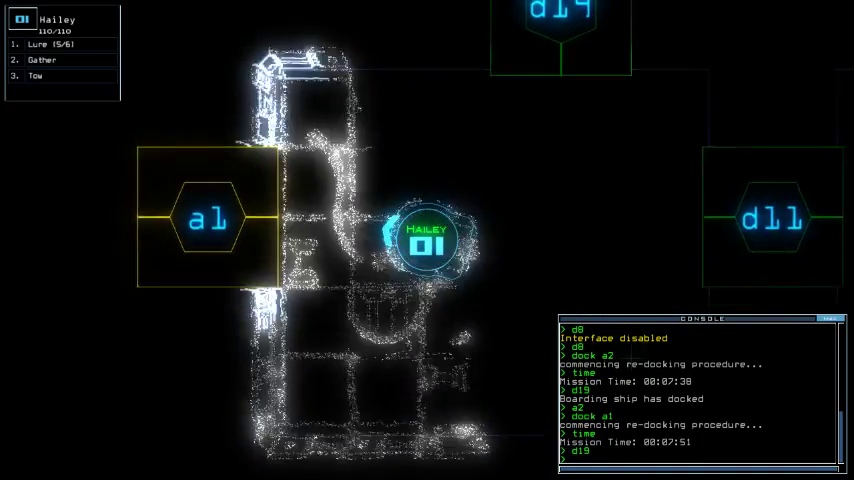
pyautogui.write('a1')
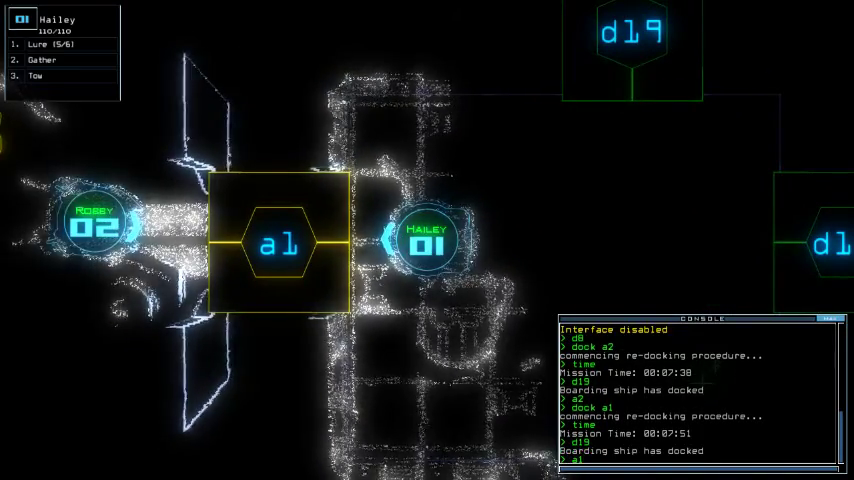
pyautogui.press('Return')
pyautogui.write('open r10; a3;close r10')
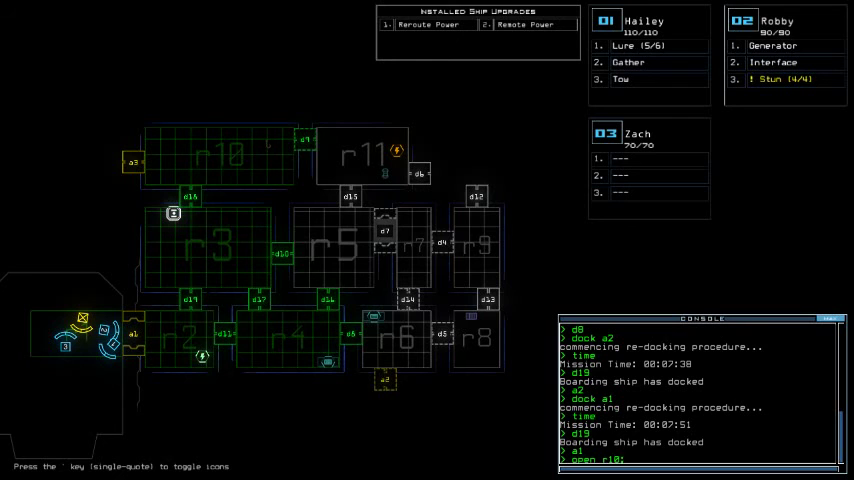
pyautogui.write('remote r2; remote r')
# - Vent and reseal room r10, remotely power rooms r2 and r11, and check the time
pyautogui.press('Return')
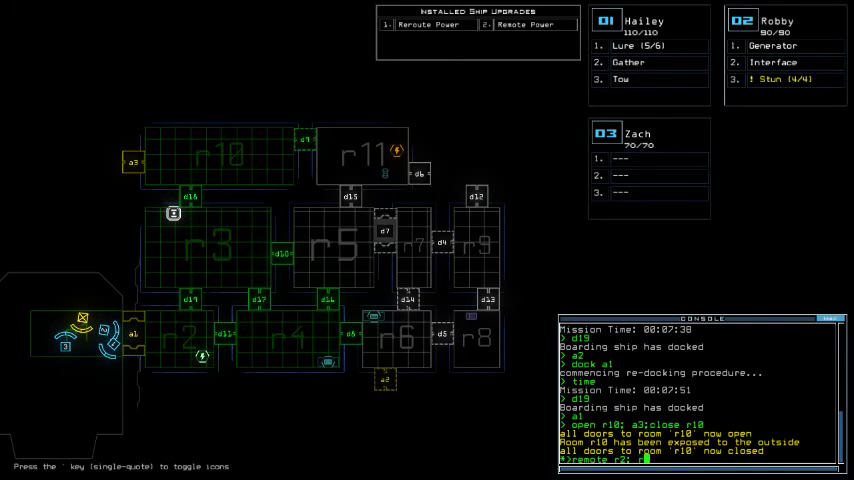
pyautogui.write('11')
pyautogui.press('Return')
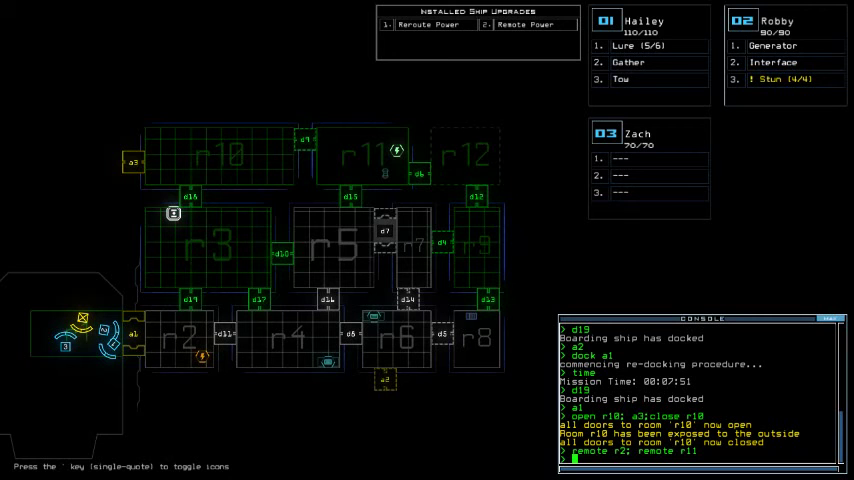
pyautogui.write('ime')
pyautogui.press('Return')
# - Drive Robby's drone into airlock a1
pyautogui.press('Tab')
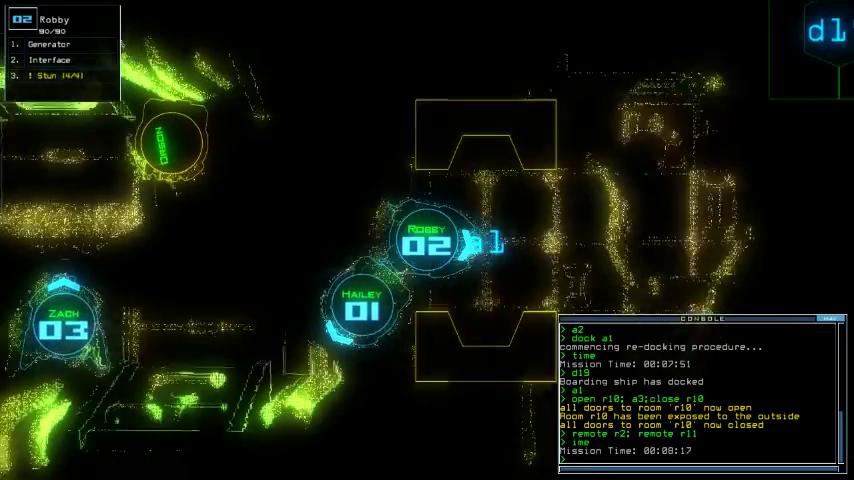
pyautogui.press('Right')
pyautogui.press('Up')
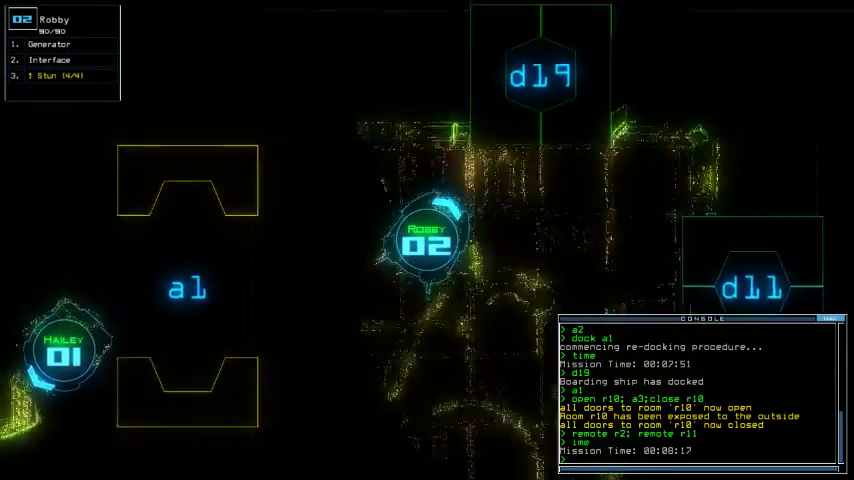
pyautogui.press('Down')
pyautogui.press('Left')
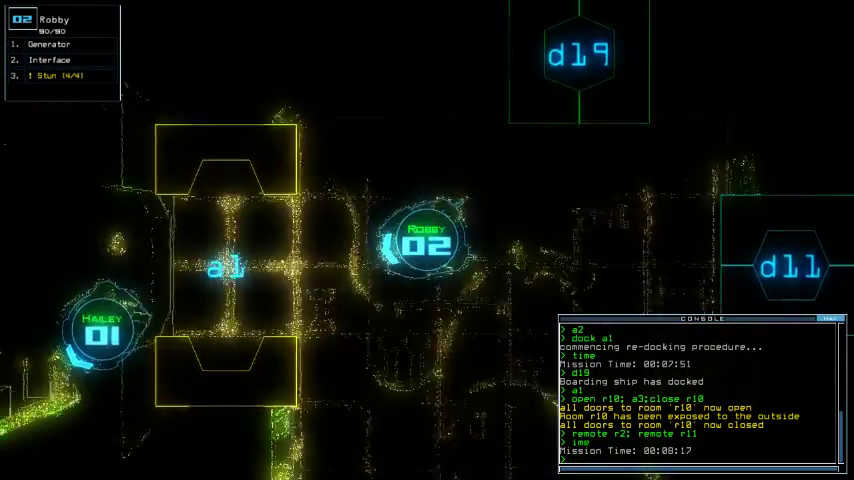
# - Trade Robby's Generator for Hailey's Tow, then move Robby out through airlock a1
pyautogui.press('s')
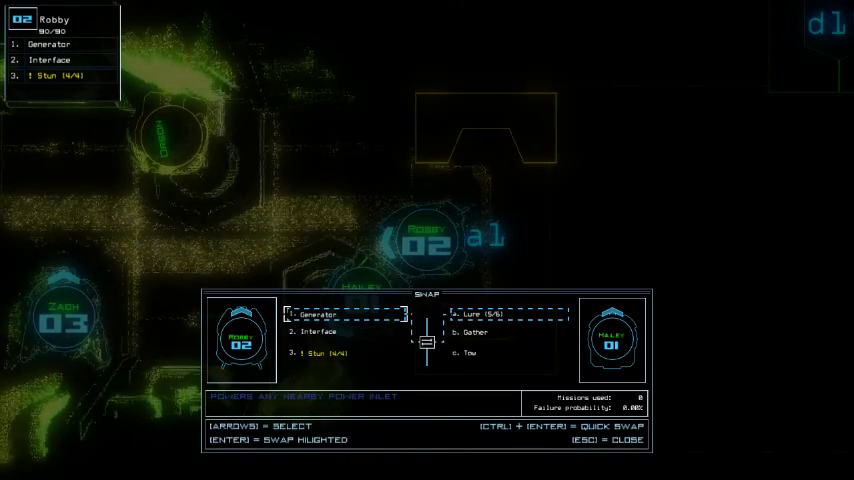
pyautogui.press('Down')
pyautogui.press('Down')
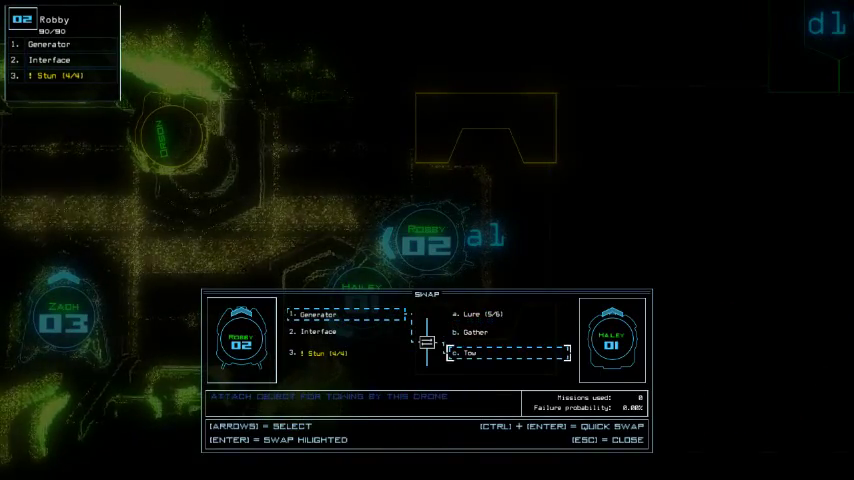
pyautogui.hotkey('ctrl', 'Return')
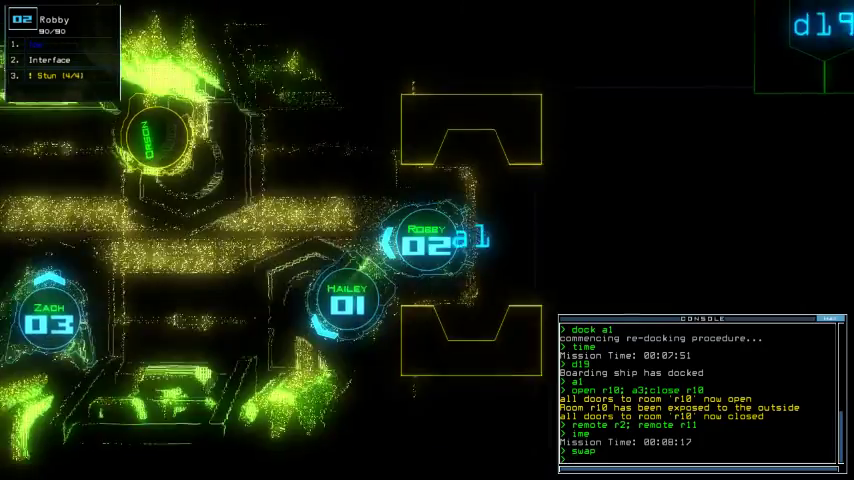
pyautogui.press('Right')
pyautogui.press('Right')
pyautogui.press('Right')
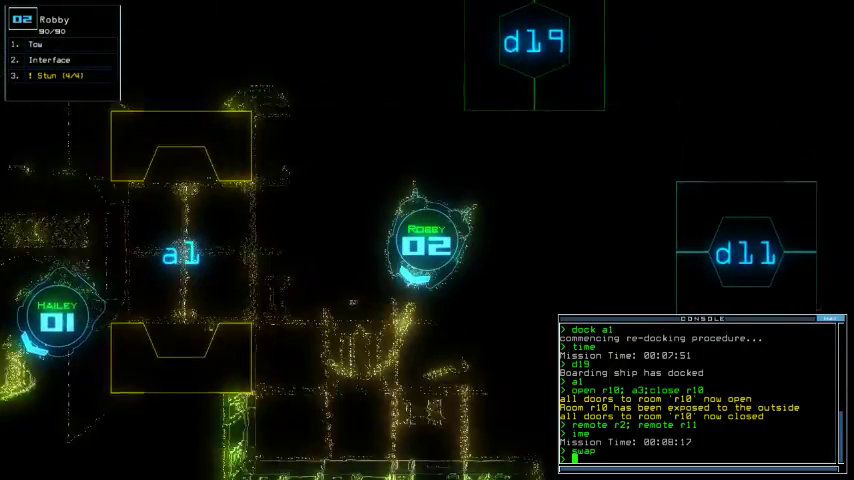
# - Move Hailey into airlock a1, activate her generator, and drive Robby back through a1
pyautogui.press('1')
pyautogui.press('Right')
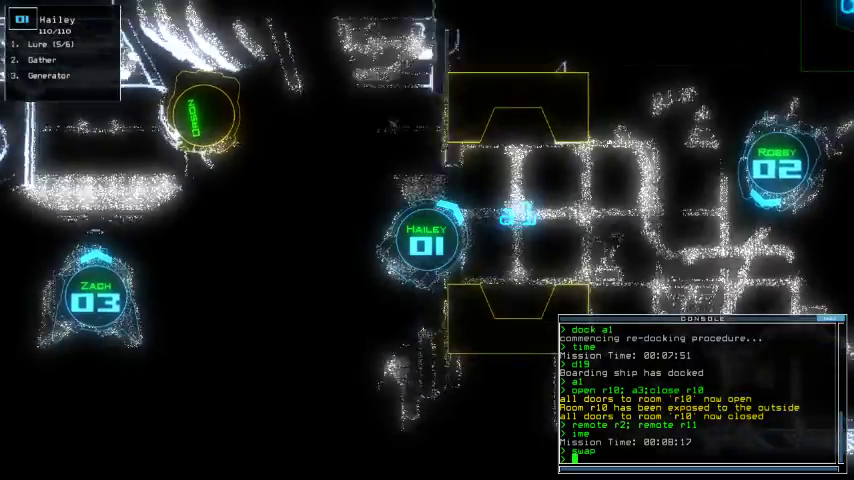
pyautogui.write('generator')
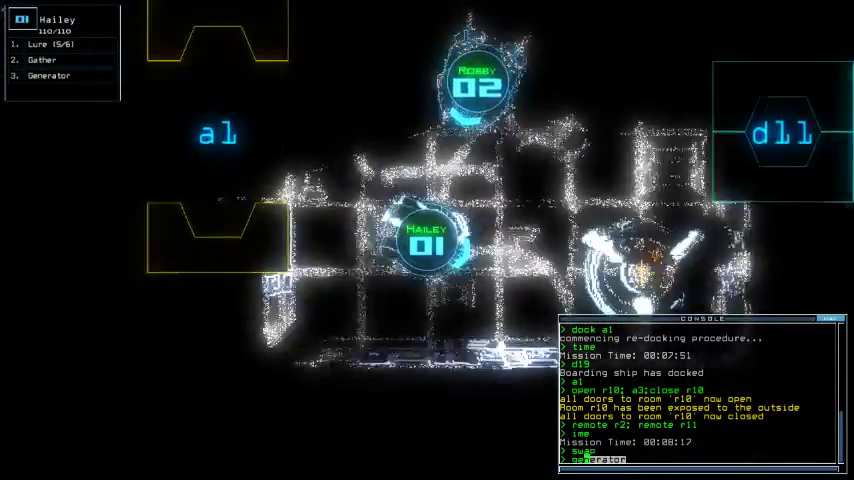
pyautogui.press('Return')
pyautogui.press('2')
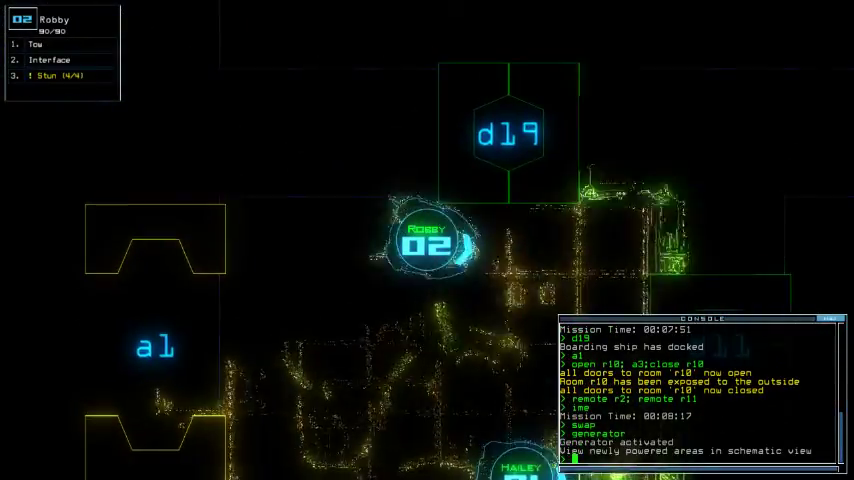
pyautogui.press('Left')
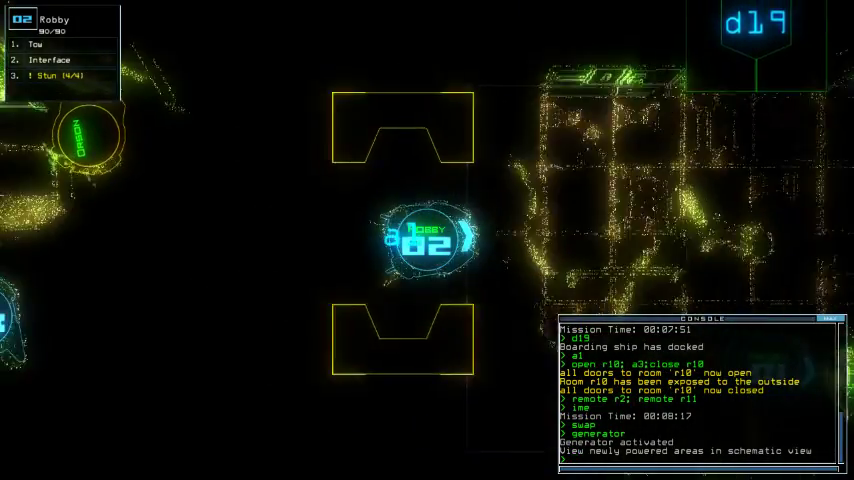
# - Re-dock the boarding ship at airlock a2 and open a2 for Robby
pyautogui.press('Tab')
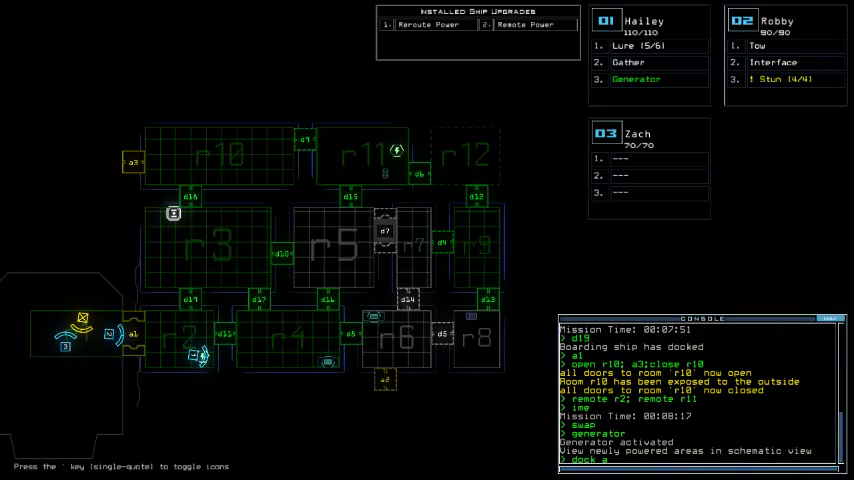
pyautogui.write('2')
pyautogui.press('Return')
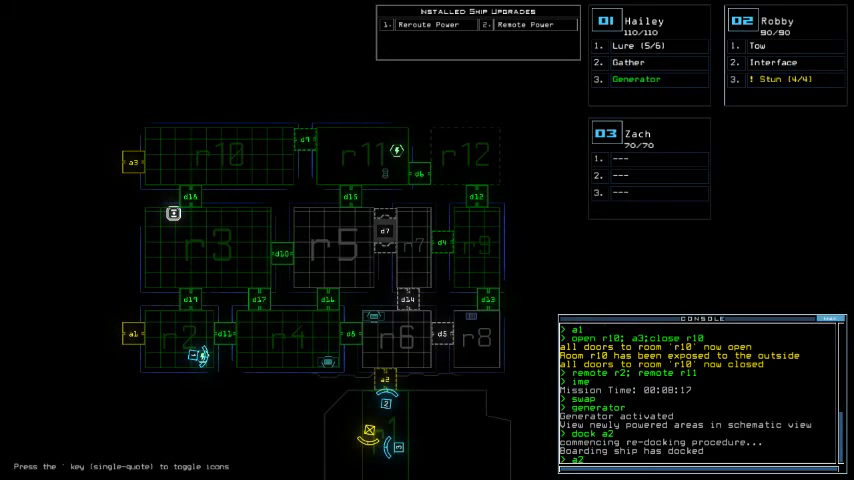
pyautogui.press('Return')
# - Reroute power to rooms r2, r4, r5 and r7, and open door d7
pyautogui.press('Tab')
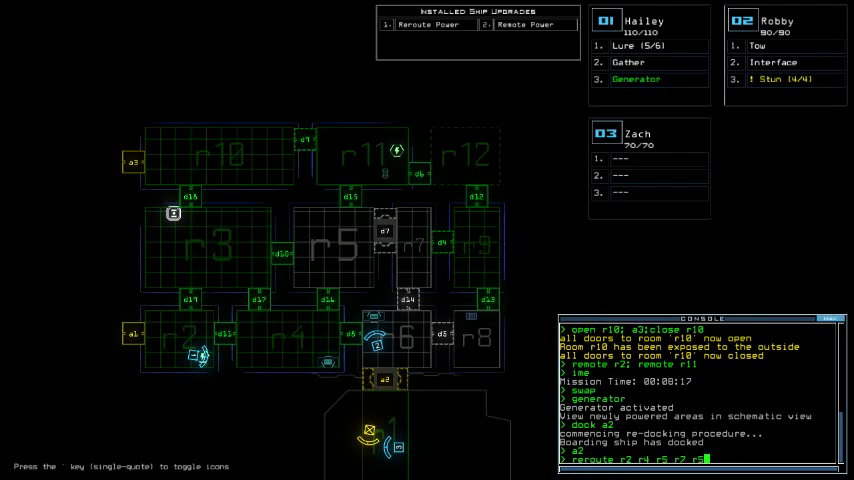
pyautogui.press('Return')
pyautogui.write('7')
pyautogui.press('Return')
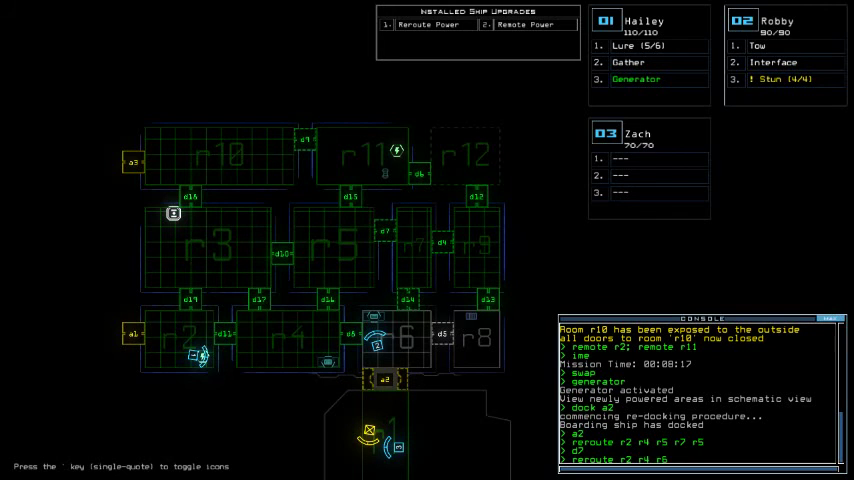
# - Power rooms r2, r4 and r6, activate Robby's interface, shipscan, and check the time
pyautogui.press('Return')
pyautogui.press('Tab')
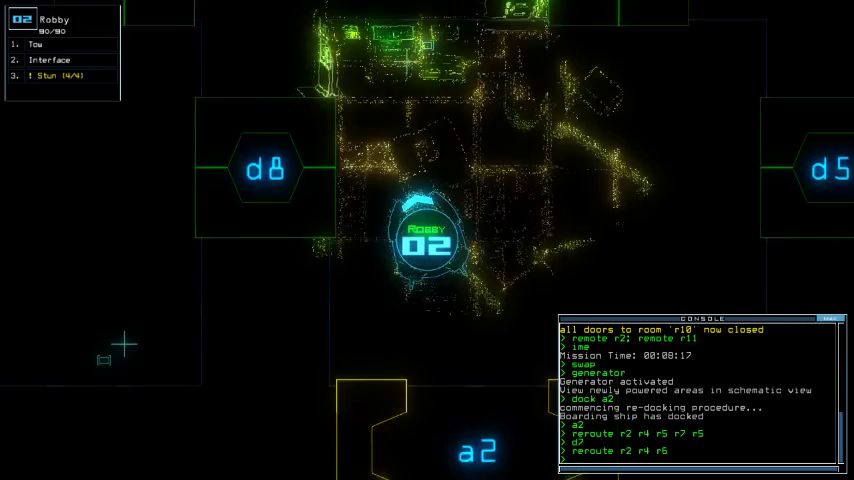
pyautogui.write('inter')
pyautogui.press('Return')
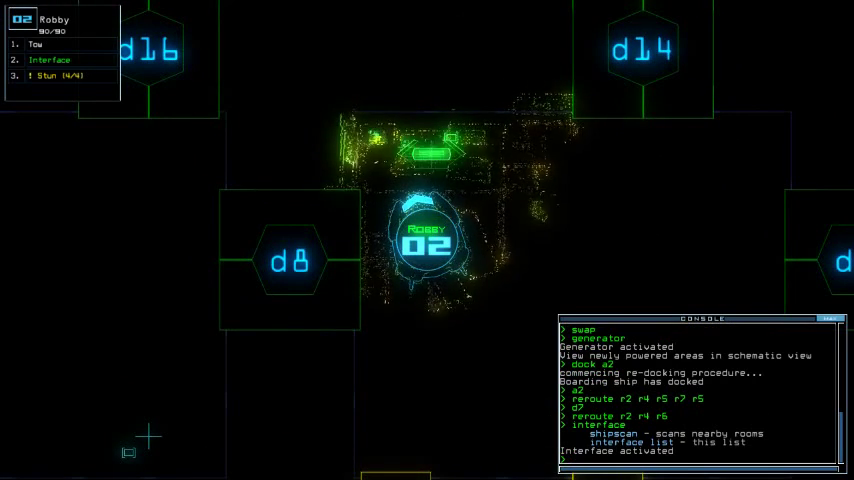
pyautogui.press('Tab')
pyautogui.press('Return')
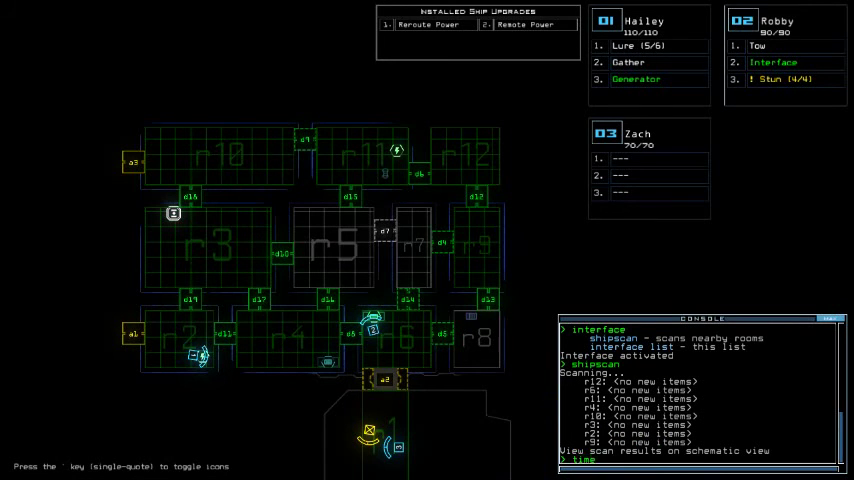
pyautogui.press('Return')
# - Toggle airlock a2 for Robby's return, toggle door d5 twice, and re-dock at a1
pyautogui.press('Tab')
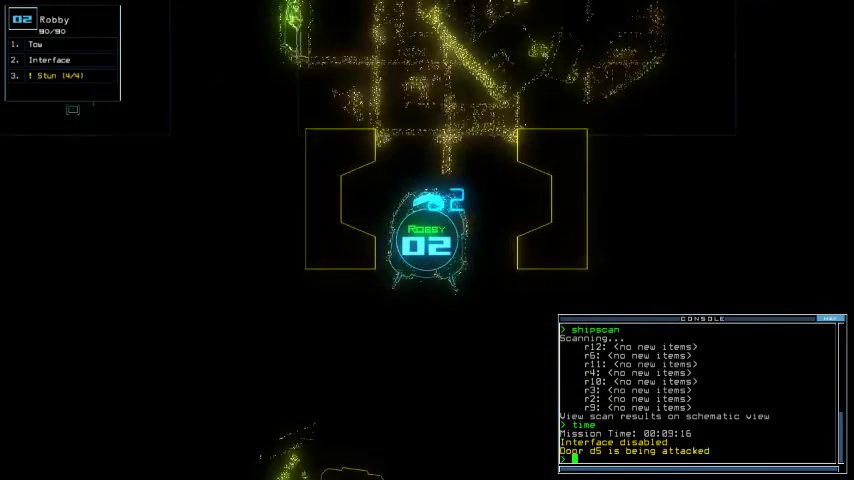
pyautogui.write('a2')
pyautogui.press('Return')
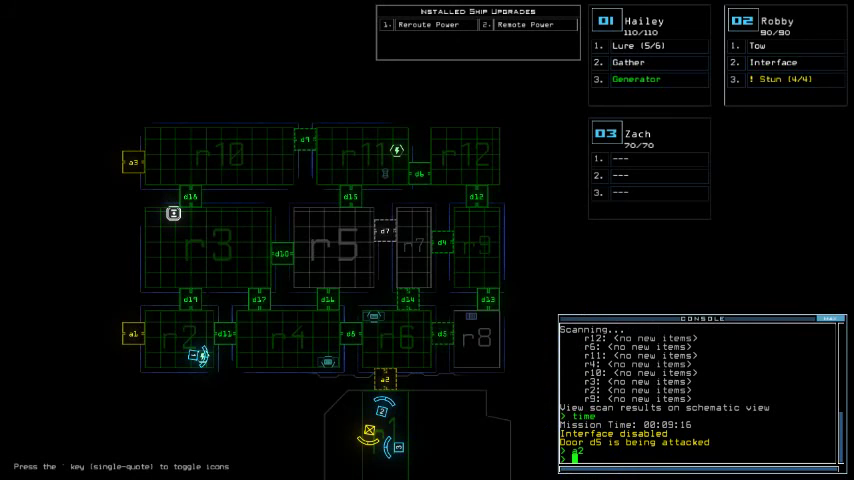
pyautogui.write('5')
pyautogui.press('Return')
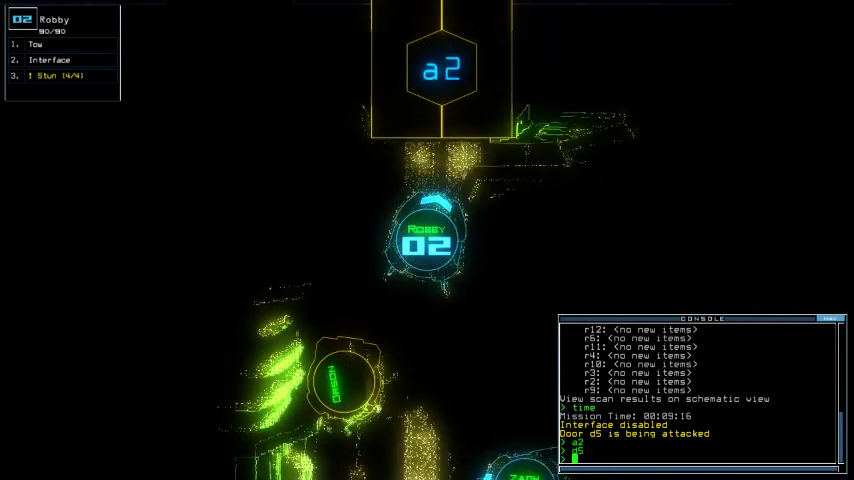
pyautogui.write('d5')
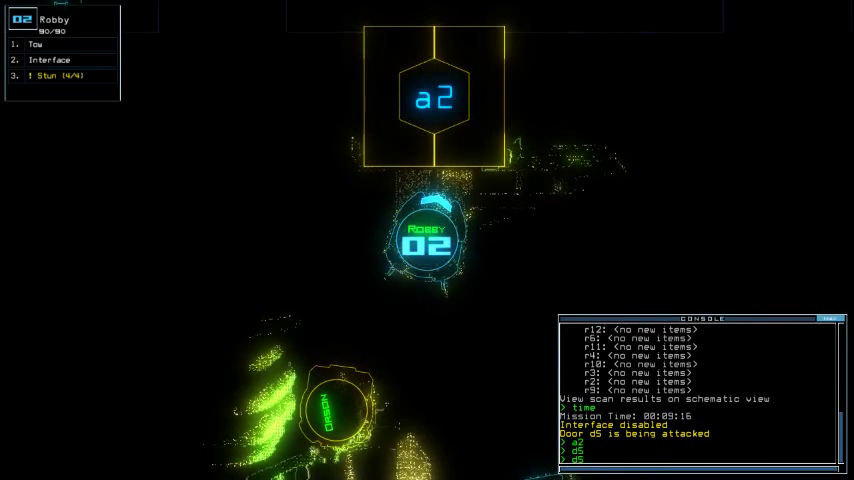
pyautogui.press('Return')
pyautogui.write('dock a')
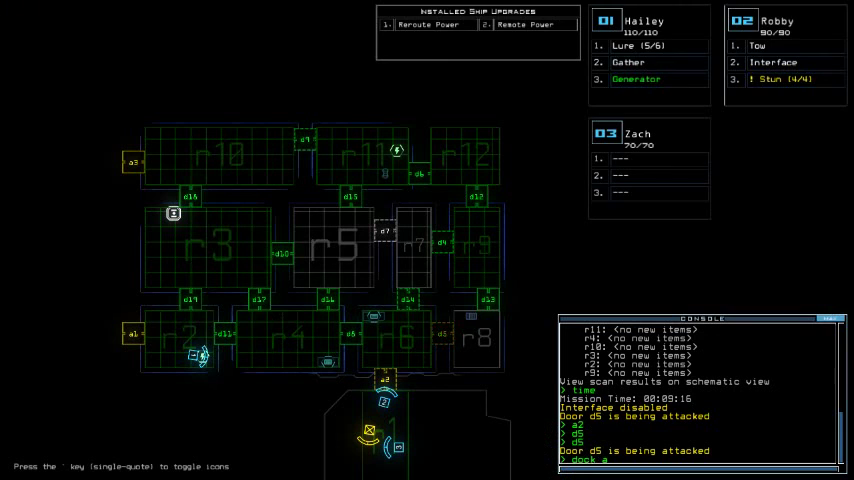
pyautogui.write('1')
pyautogui.press('Return')
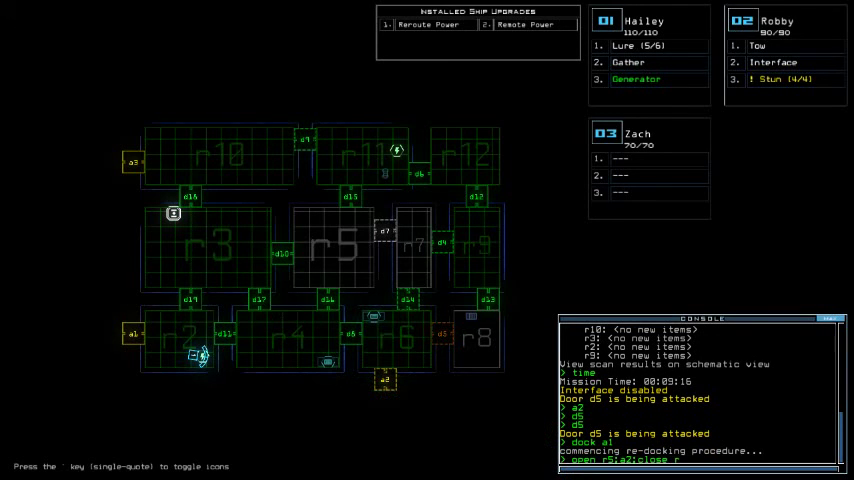
pyautogui.write('doc')
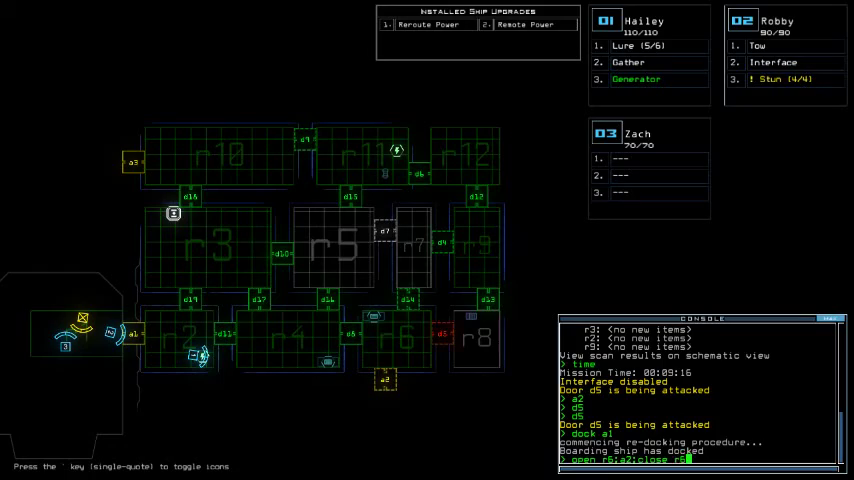
# - Vent and reseal room r6, open airlock a1, re-dock at a3, and check the time
pyautogui.press('Return')
pyautogui.write('time')
pyautogui.press('Return')
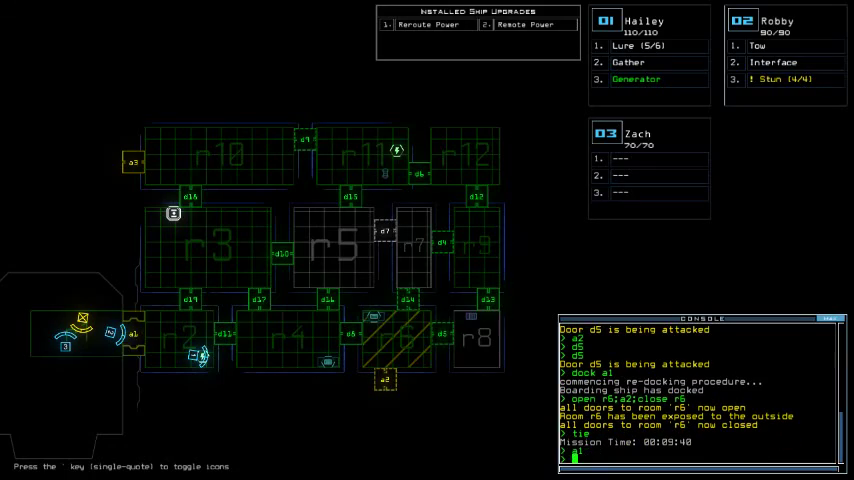
pyautogui.write('2a1')
pyautogui.press('Return')
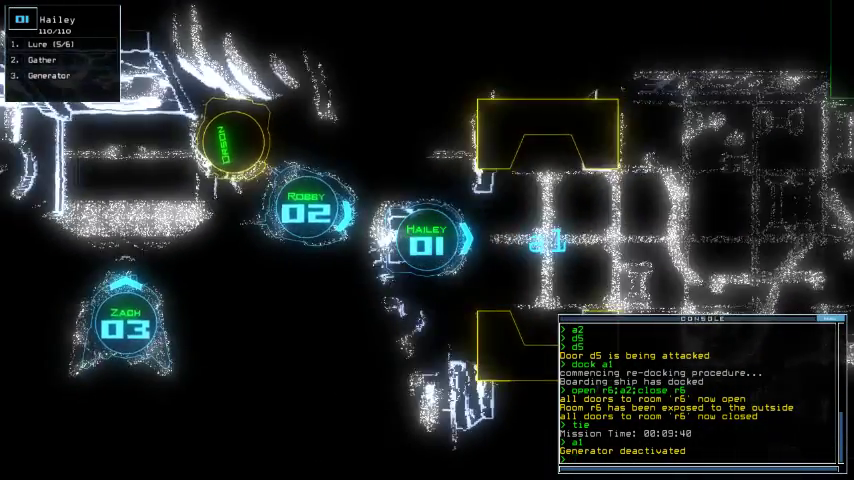
pyautogui.write('dock a3')
pyautogui.press('Return')
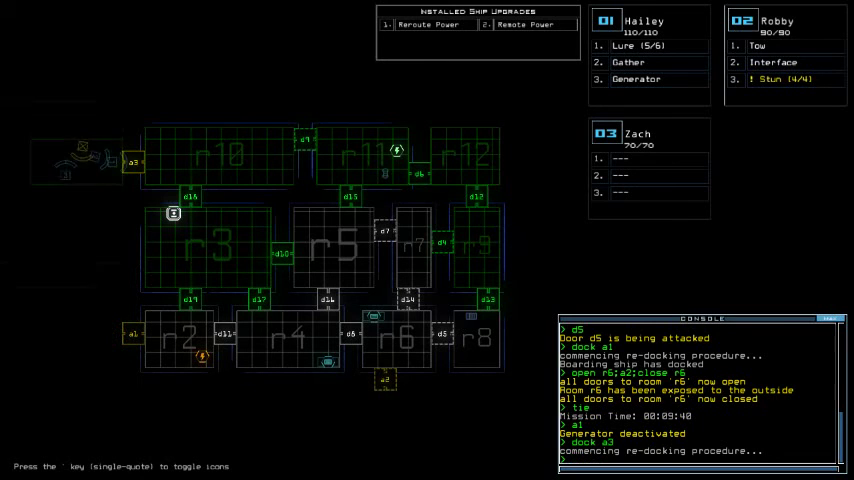
pyautogui.write('e')
pyautogui.press('Return')
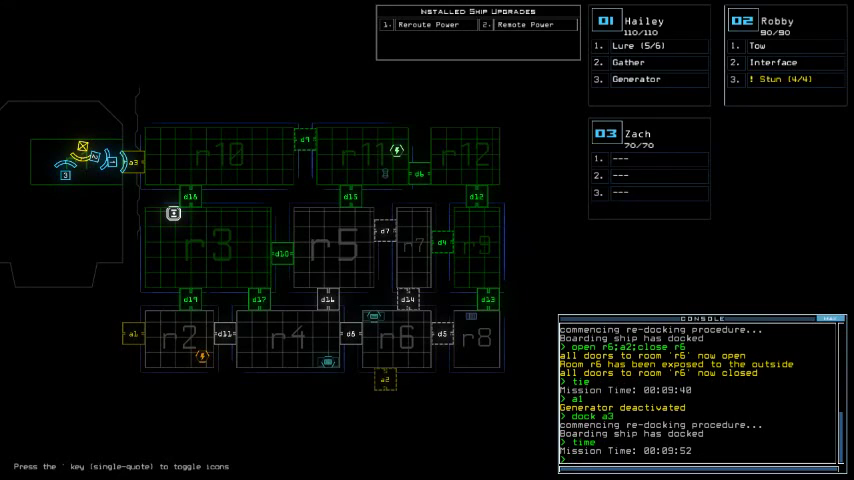
pyautogui.write('e')
pyautogui.press('Return')
# - Send Hailey out through airlock a3 and door d9, reclose d9, and drop a lure
pyautogui.press('F1')
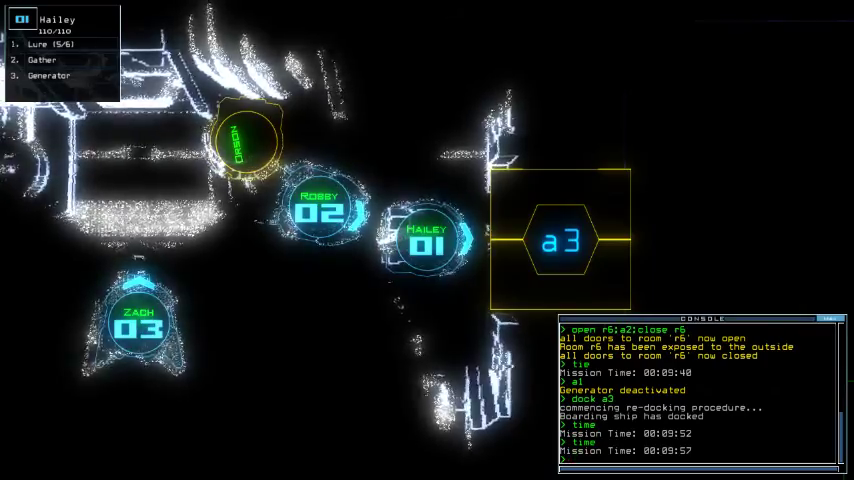
pyautogui.write('a3')
pyautogui.press('Return')
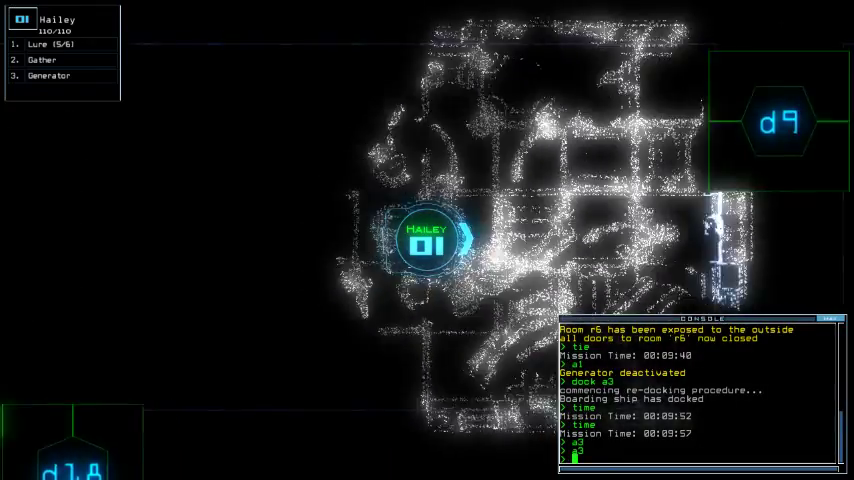
pyautogui.write('d9')
pyautogui.press('Return')
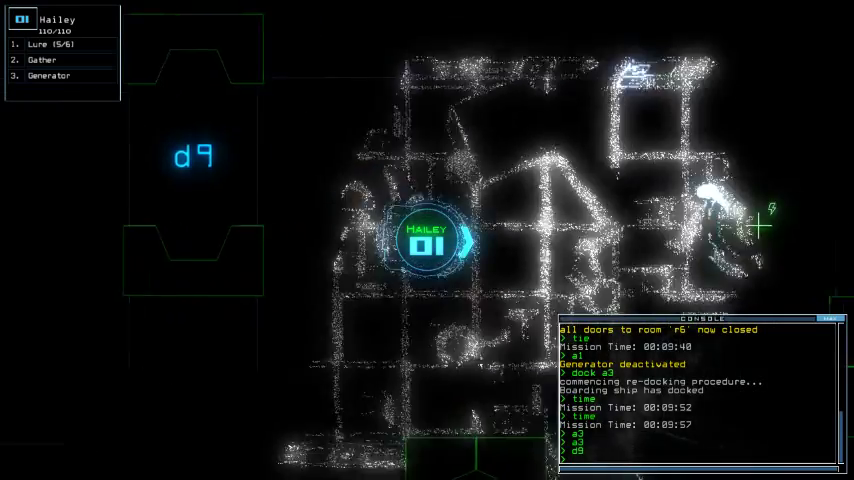
pyautogui.write('d9')
pyautogui.press('Return')
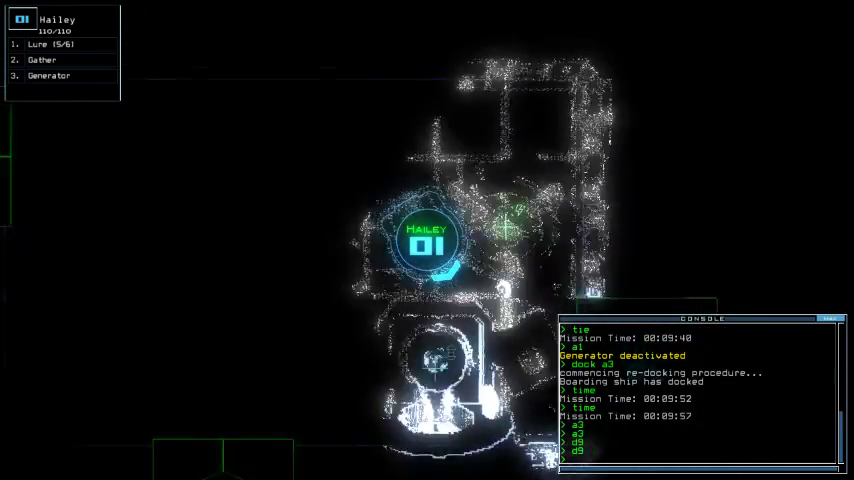
pyautogui.write('lure')
pyautogui.press('Return')
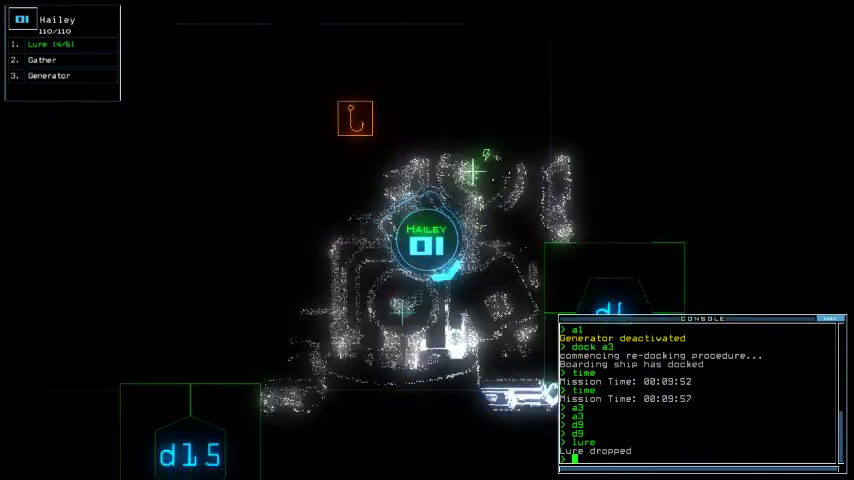
pyautogui.write('d6')
# - Open and close door d6, then have Hailey pick the lure back up
pyautogui.press('Return')
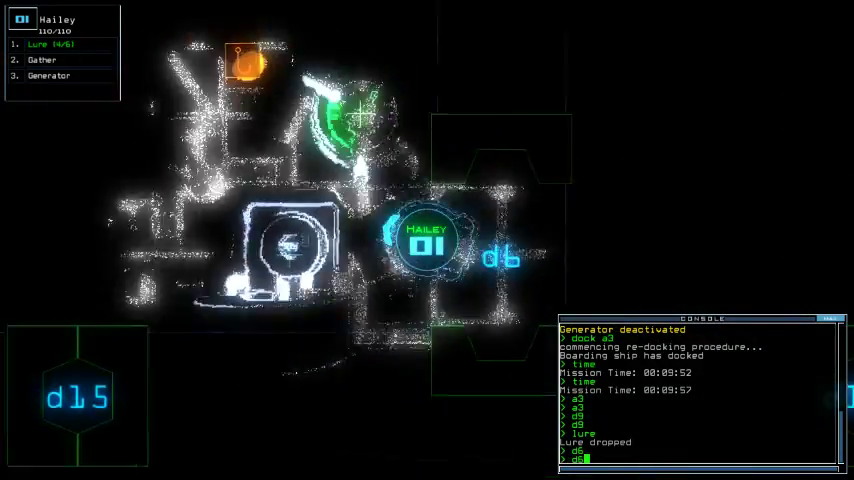
pyautogui.write('d6')
pyautogui.press('Return')
pyautogui.write('pickup')
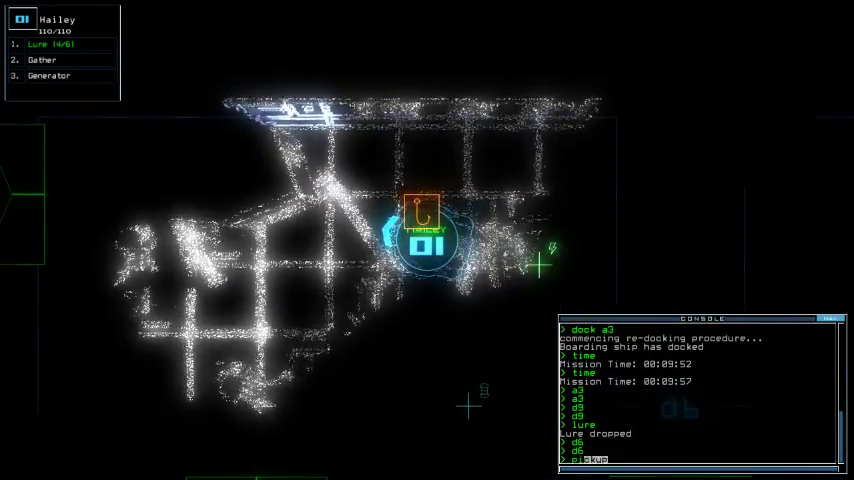
pyautogui.press('Return')
pyautogui.write('d9')
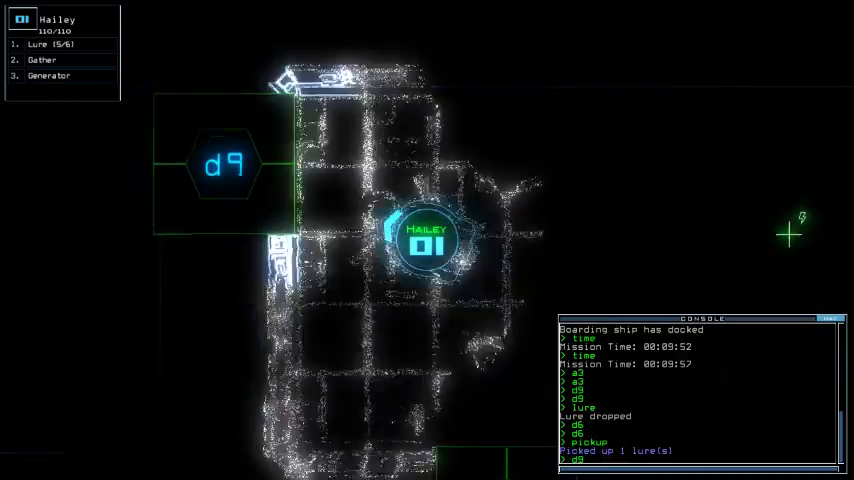
# - Bring Hailey back through door d9 and airlock a3, closing a3 behind her
pyautogui.press('Return')
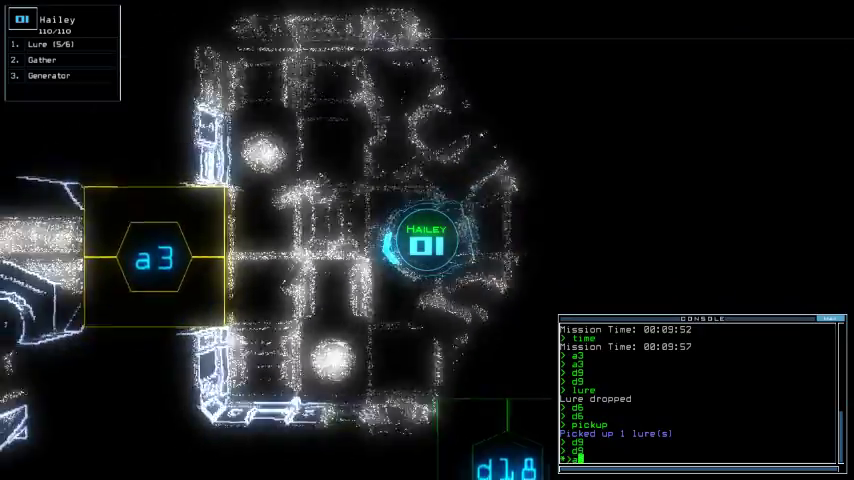
pyautogui.write('a3')
pyautogui.press('Return')
pyautogui.write('a3')
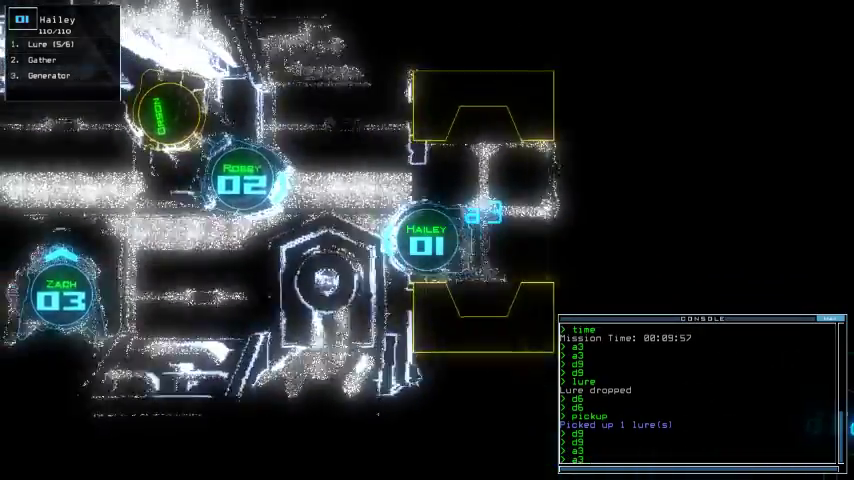
pyautogui.press('Return')
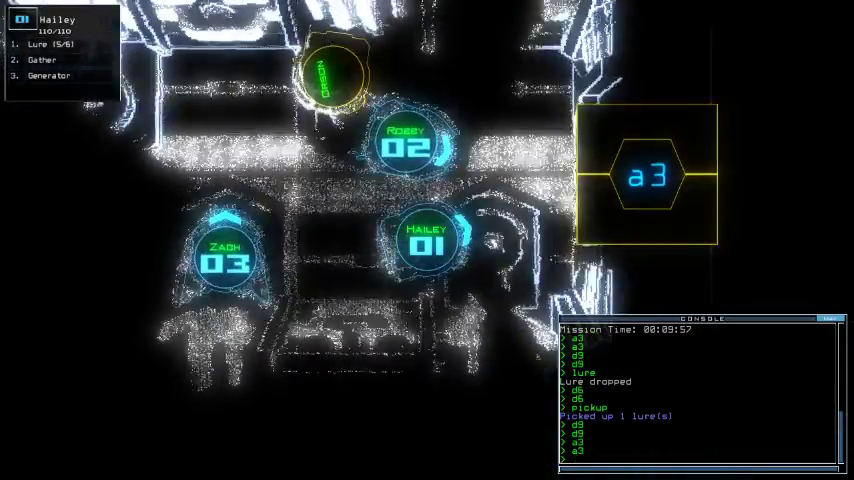
pyautogui.write('a3')
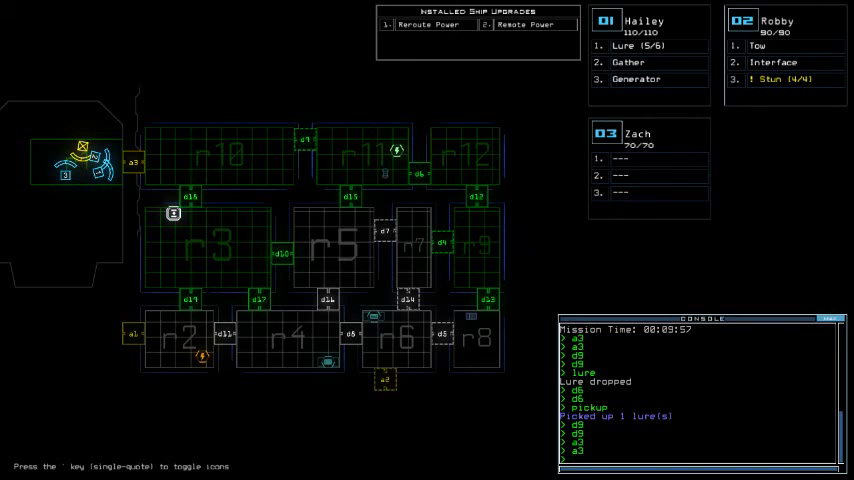
pyautogui.write('time')
# - Check the mission time (00:10:47) and exit the derelict to end the mission
pyautogui.press('Return')
pyautogui.write('exi')
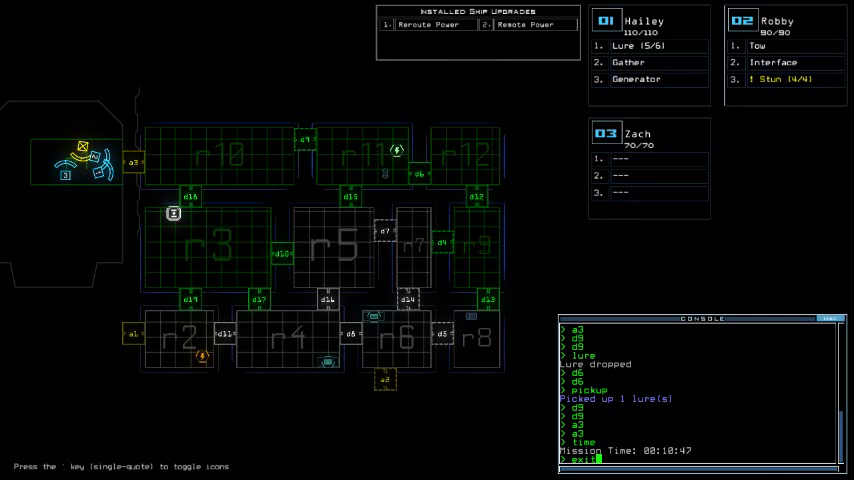
pyautogui.write('t')
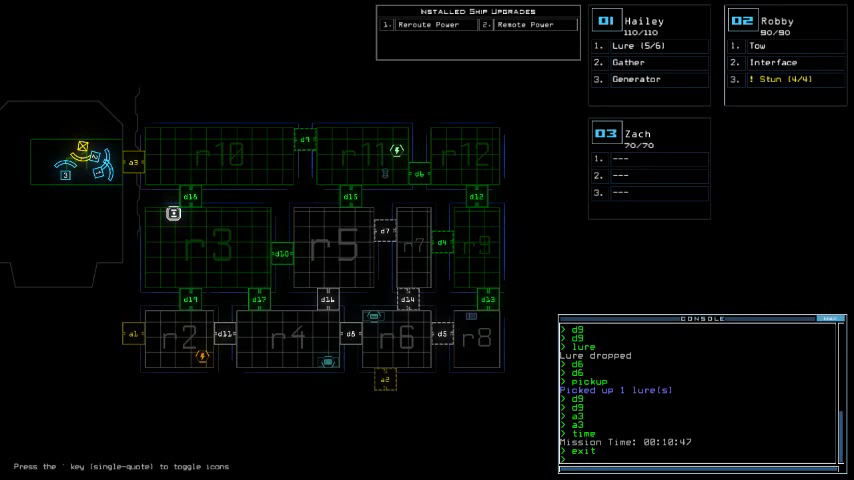
pyautogui.press('Return')
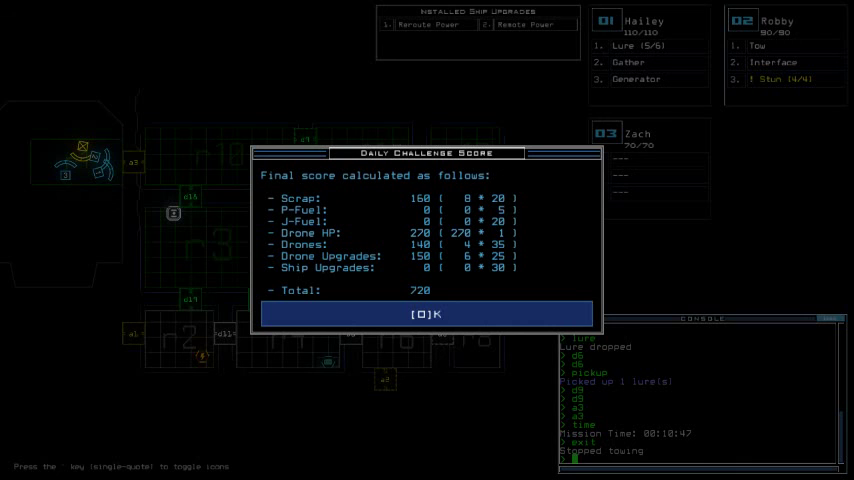
# - Dismiss the Daily Challenge Score to reveal the 02/22/2018 daily leaderboard
pyautogui.press('o')
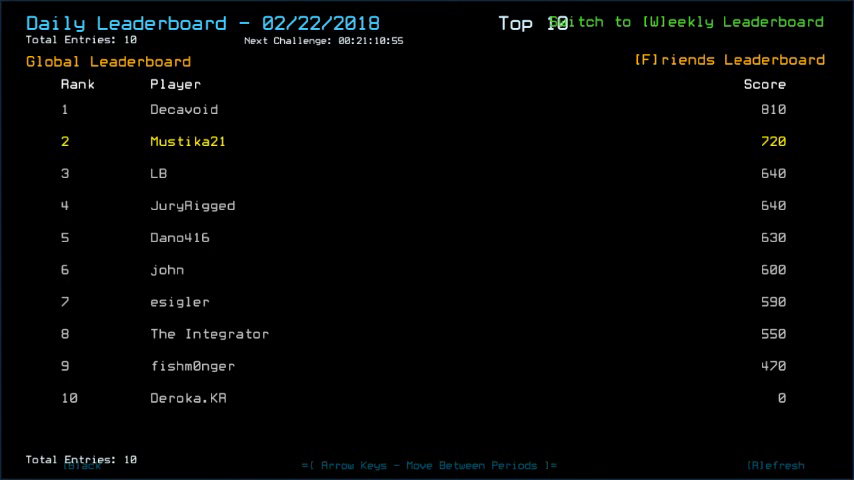
pyautogui.press('w')
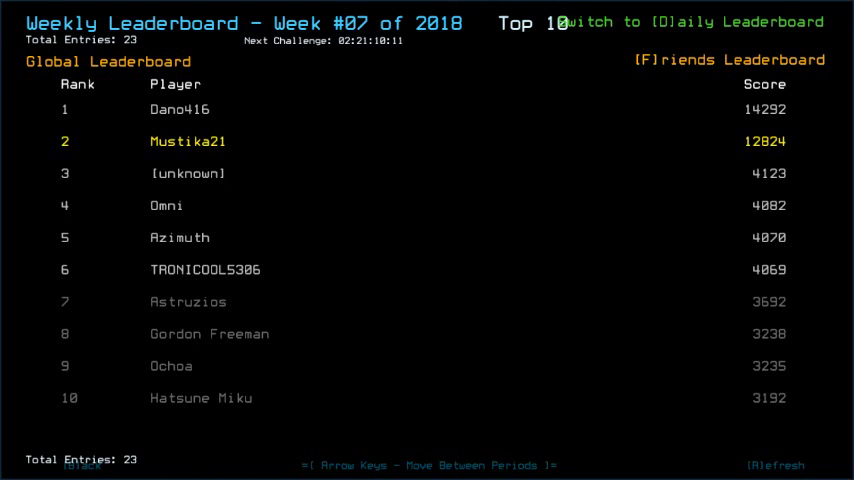
# - View the Week #06 leaderboard (Mustika21 2nd with 5539), then return to Week #07
pyautogui.press('Left')
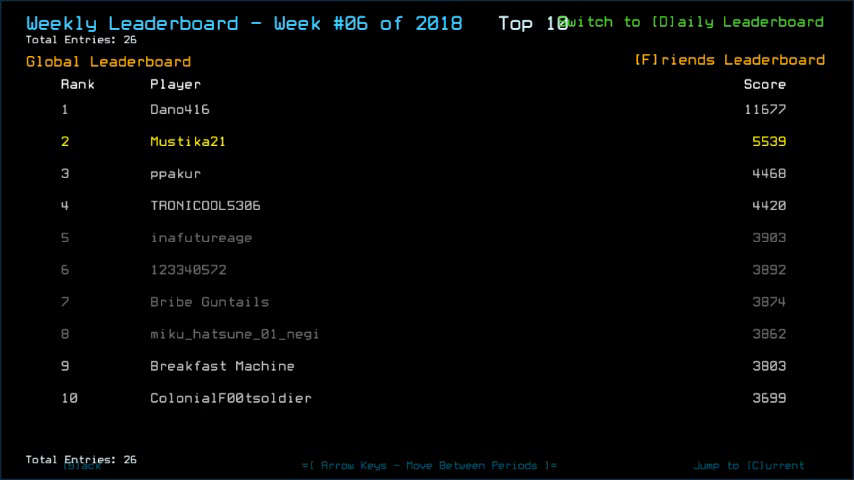
pyautogui.press('Right')
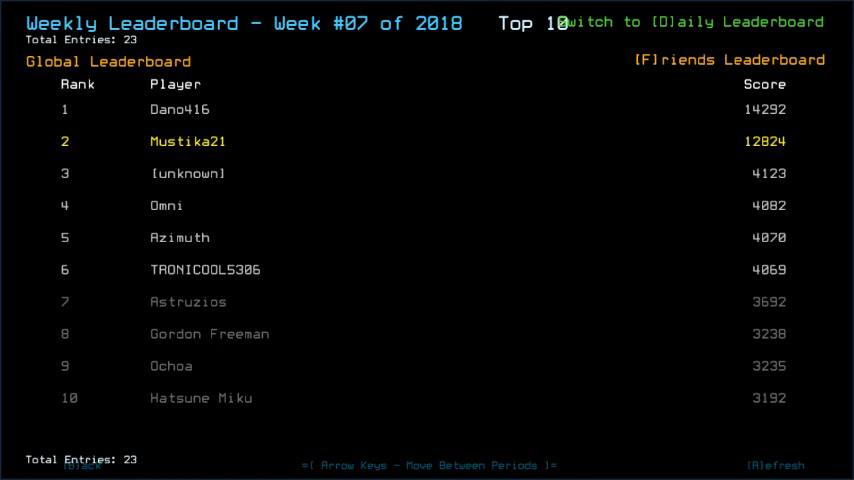
pyautogui.press('d')
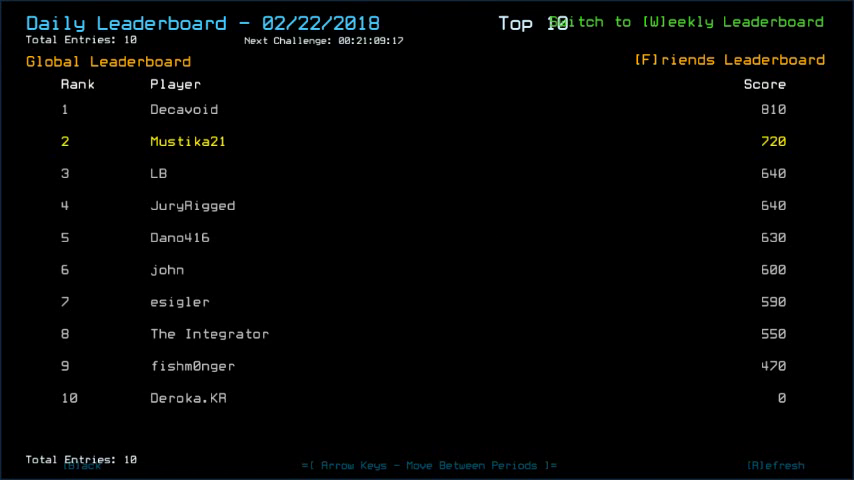